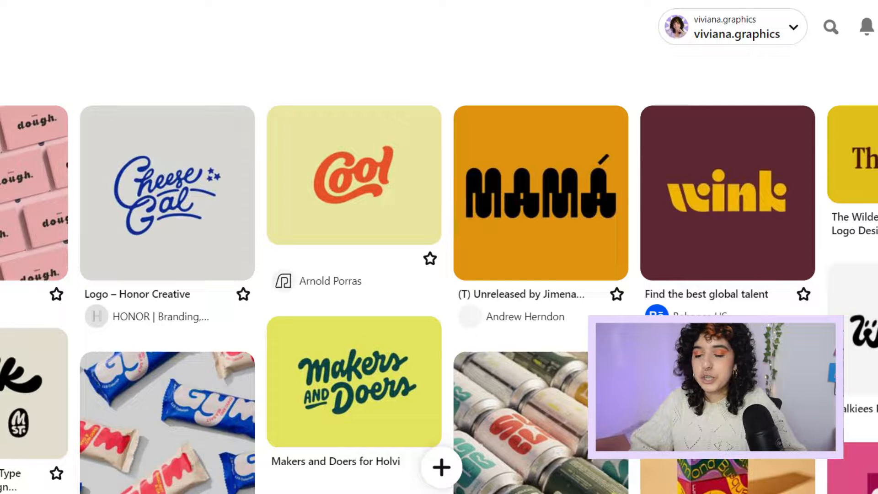
pyautogui.scroll(-8, 439, 274)
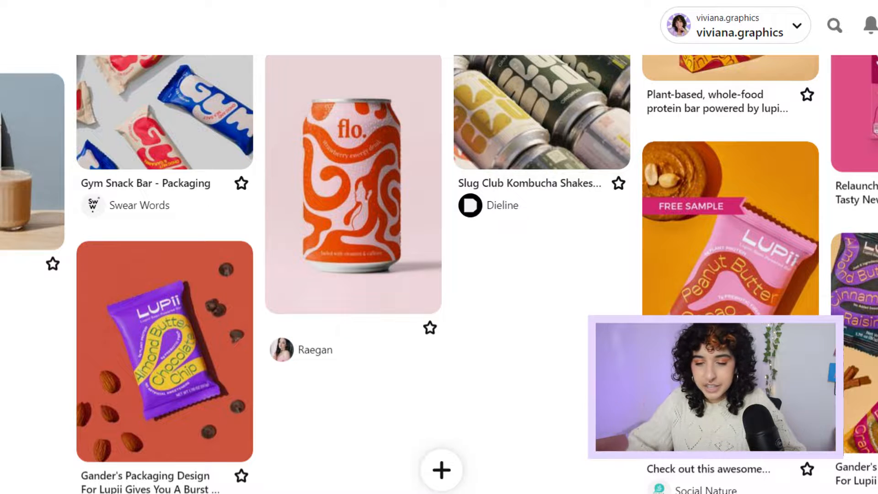
pyautogui.scroll(7, 439, 274)
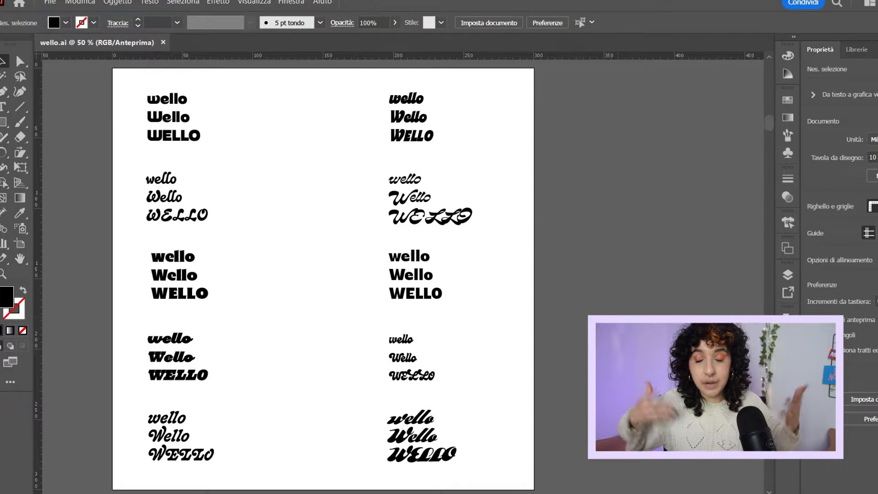
# Enlarge the three-line "wello! / Wello / WELLO" text block proportionally from its lower corner.
pyautogui.scroll(-4, 484, 390)
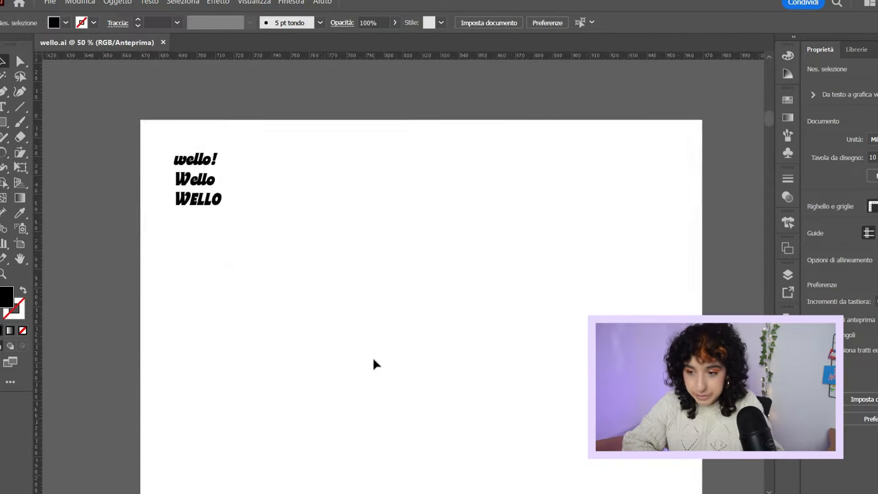
pyautogui.hotkey('ctrl', '1')
pyautogui.hscroll(-3, 210, 192)
pyautogui.click(225, 201)
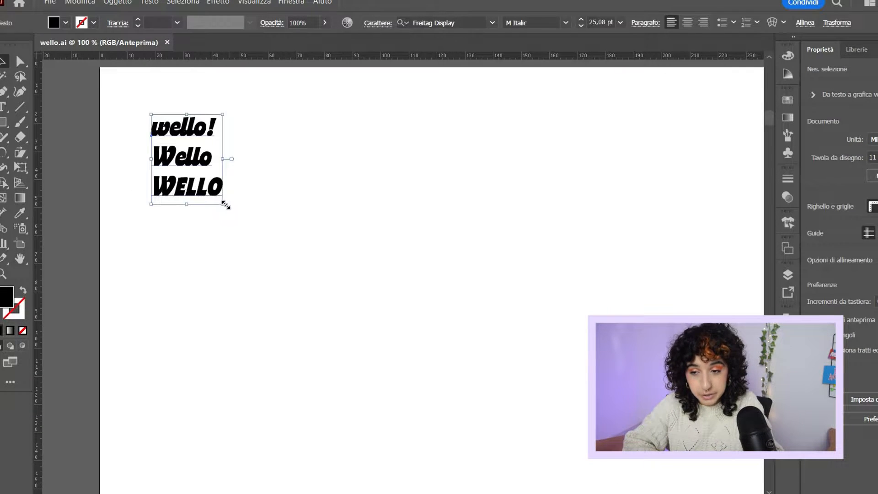
pyautogui.keyDown('shift'); pyautogui.moveTo(226, 208); pyautogui.dragTo(286, 256); pyautogui.keyUp('shift')
pyautogui.click(286, 256)
pyautogui.hotkey('ctrl', '+')
pyautogui.moveTo(343, 285); pyautogui.dragTo(485, 341)
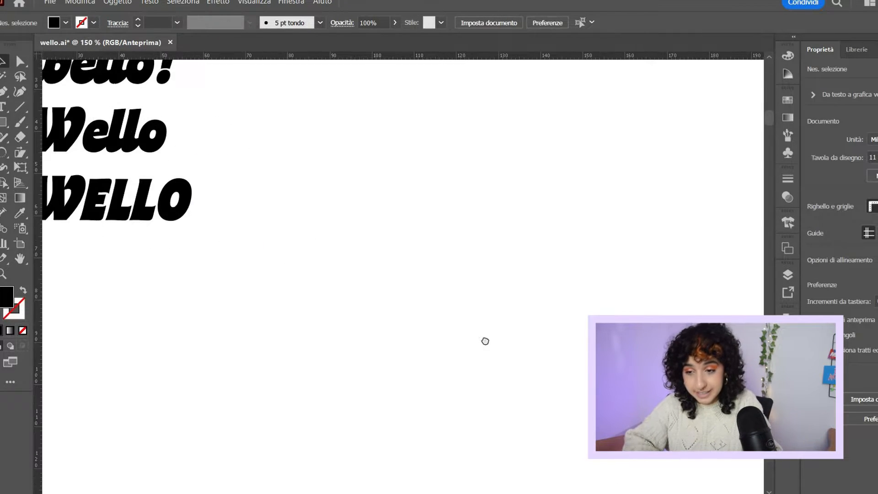
pyautogui.scroll(-1, 337, 263)
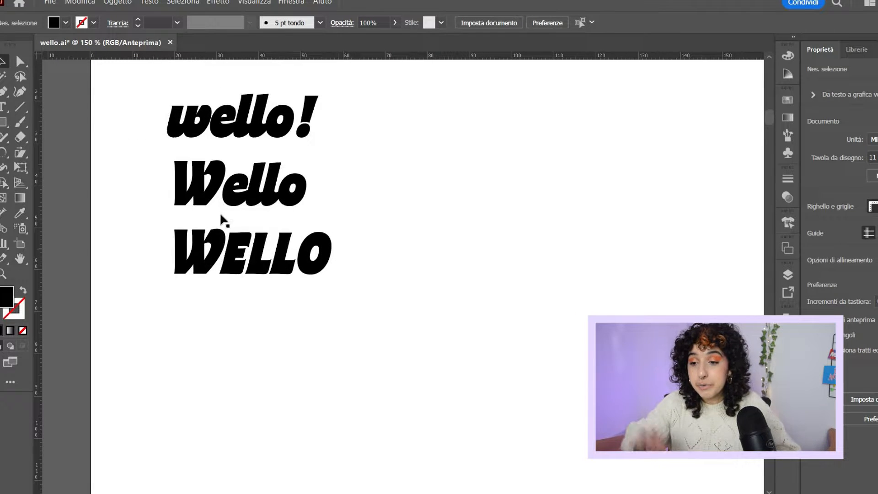
# Reduce the text to the single capitalised word "Wello" and enlarge it on the artboard.
pyautogui.click(4, 108)
pyautogui.click(172, 190)
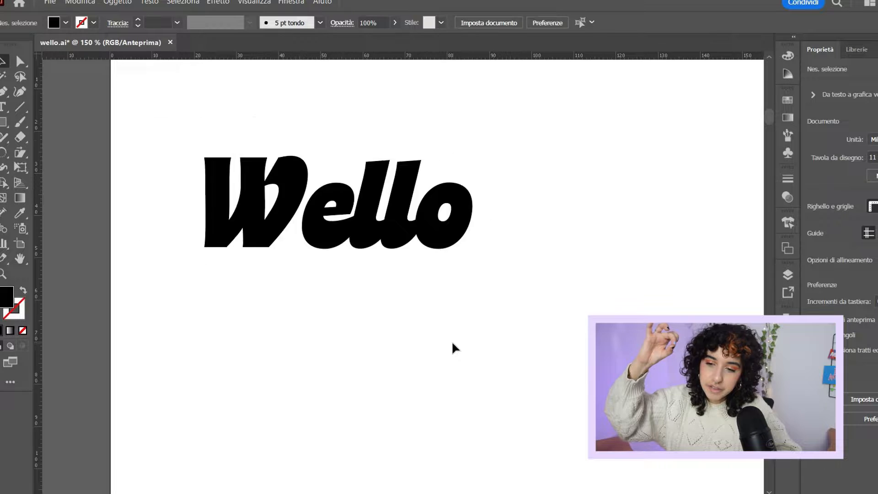
pyautogui.scroll(2, 439, 345)
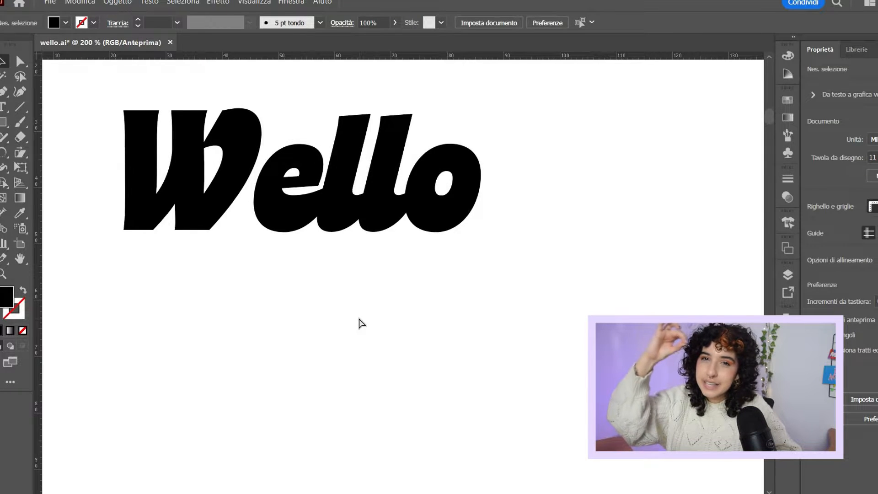
pyautogui.hotkey('ctrl', '-')
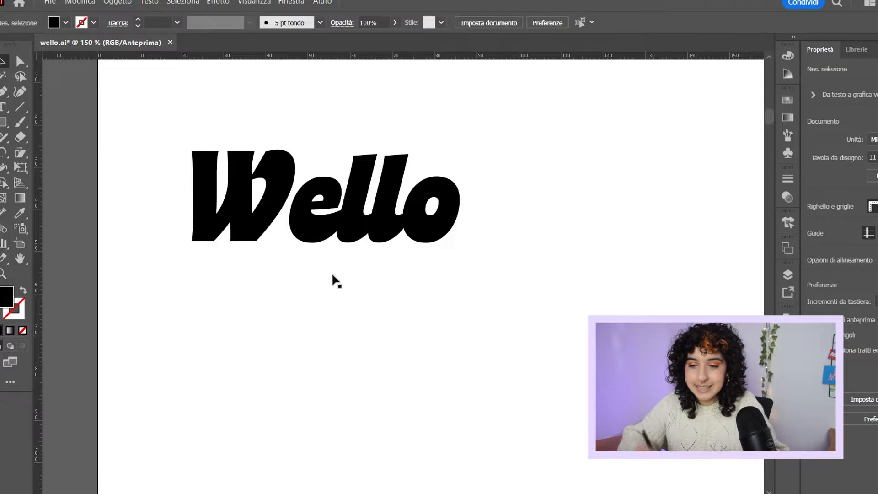
# Move the word "Wello" further into the artboard and convert the text to outlines.
pyautogui.moveTo(334, 259); pyautogui.dragTo(338, 281)
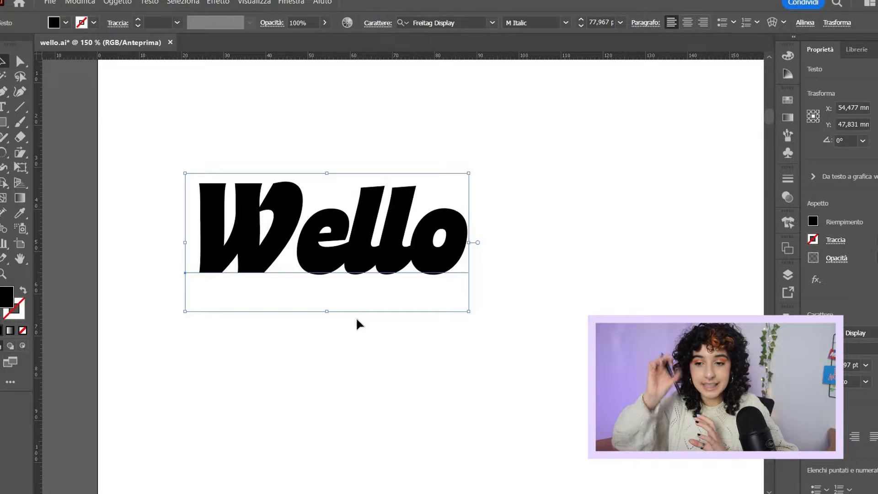
pyautogui.moveTo(343, 265); pyautogui.dragTo(496, 378)
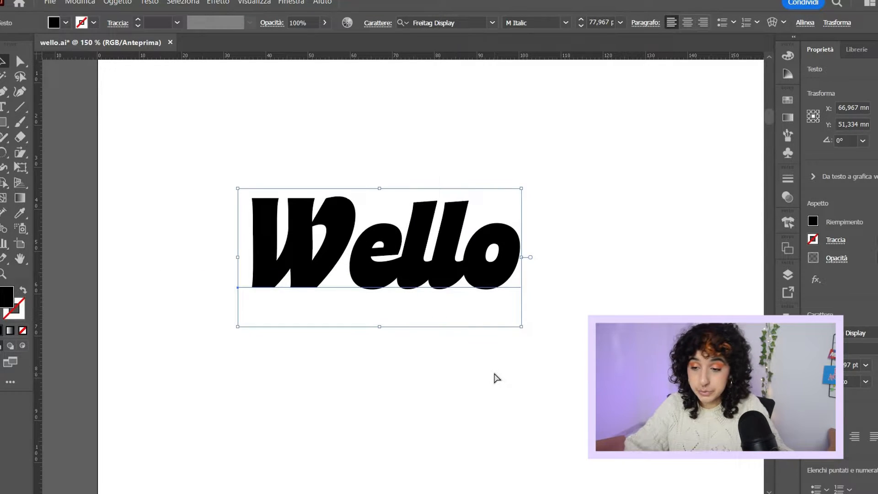
pyautogui.moveTo(440, 320); pyautogui.dragTo(465, 352)
pyautogui.hotkey('ctrl', 'shift', 'o')
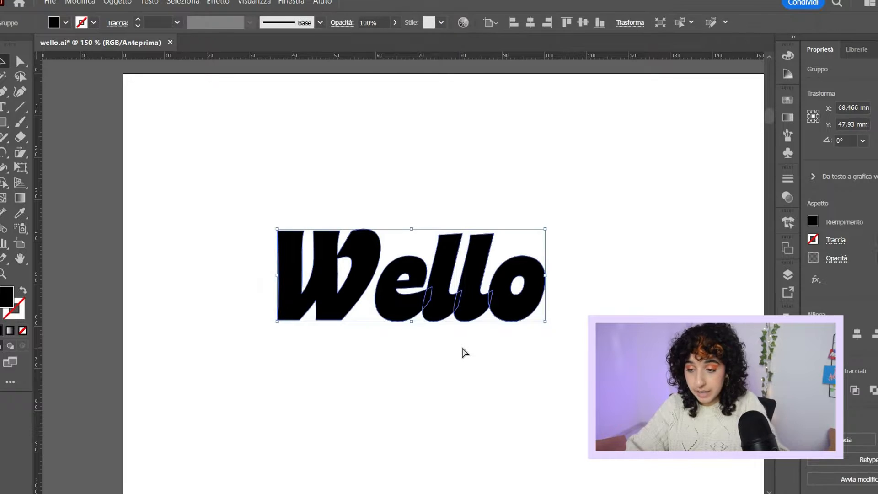
# Ungroup the outlined letters and reflect the W across the vertical axis.
pyautogui.hotkey('ctrl', '+')
pyautogui.hotkey('ctrl', '+')
pyautogui.scroll(-2, 257, 406)
pyautogui.hscroll(1, 257, 406)
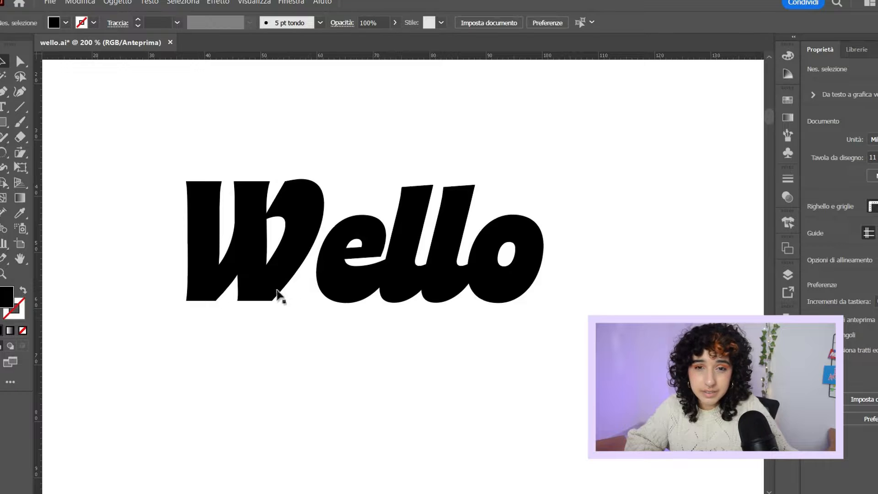
pyautogui.click(264, 288)
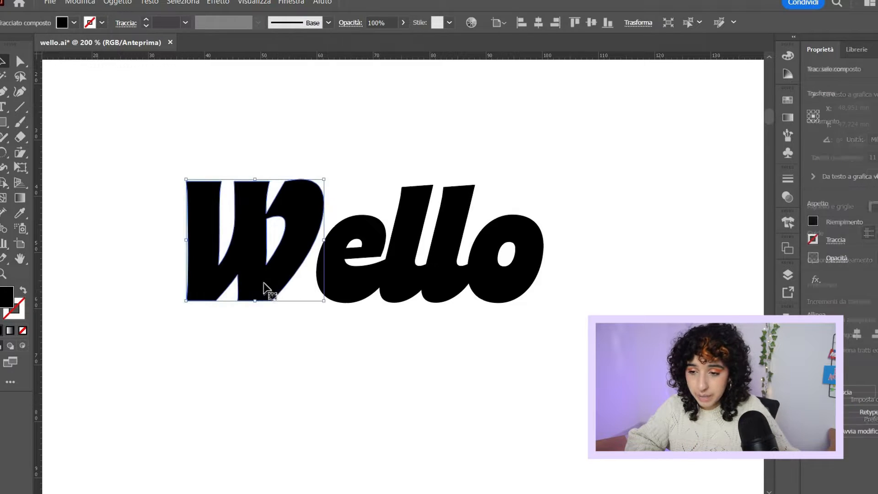
pyautogui.rightClick(263, 280)
pyautogui.moveTo(425, 206)
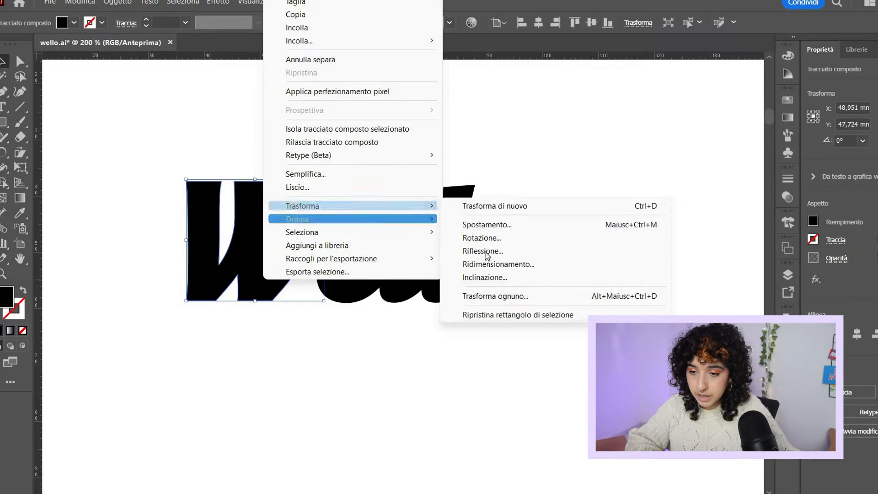
pyautogui.click(484, 251)
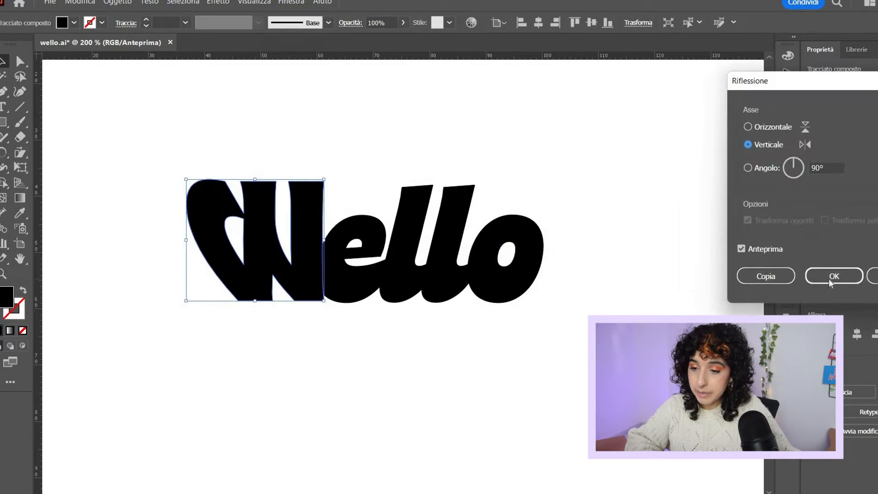
pyautogui.press('Return')
pyautogui.click(508, 466)
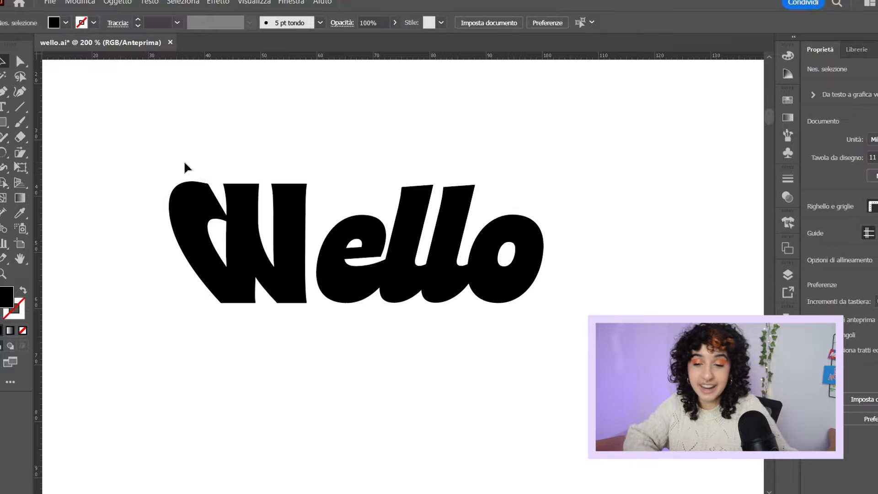
# Shear the mirrored W so it slants rightward like the other letters, and fit it close beside the e.
pyautogui.click(242, 251)
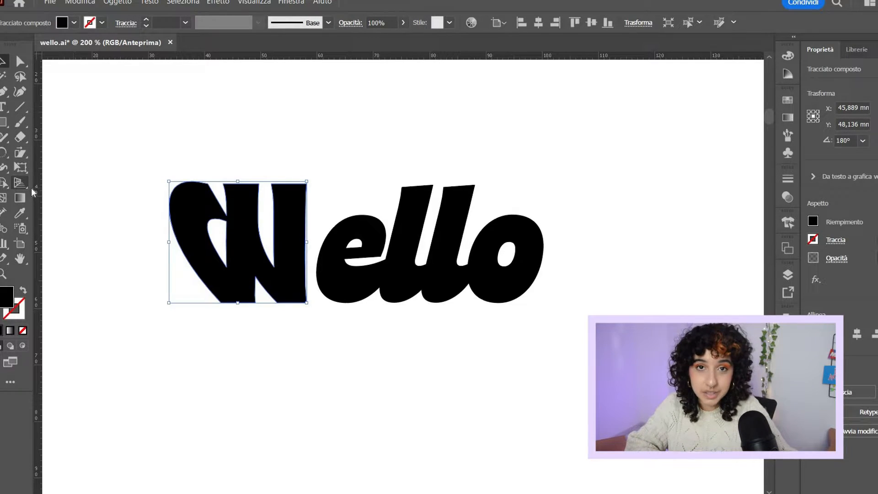
pyautogui.click(20, 153)
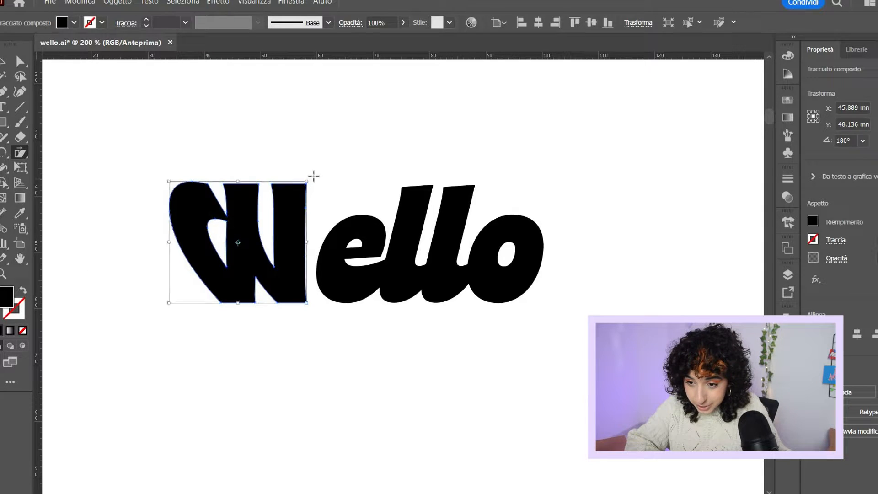
pyautogui.moveTo(314, 176); pyautogui.dragTo(343, 182)
pyautogui.press('v')
pyautogui.moveTo(257, 290); pyautogui.dragTo(256, 288)
pyautogui.click(330, 406)
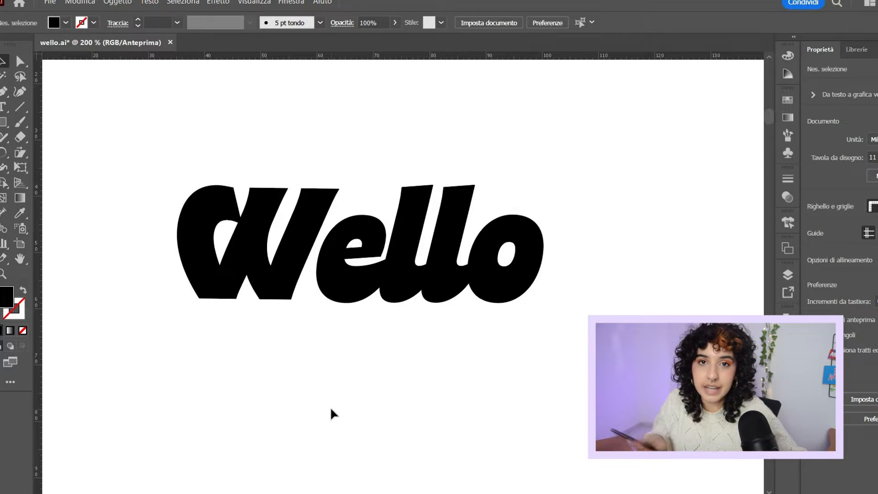
# Place a duplicate of the slanted W in the empty area below the word.
pyautogui.scroll(-1, 330, 406)
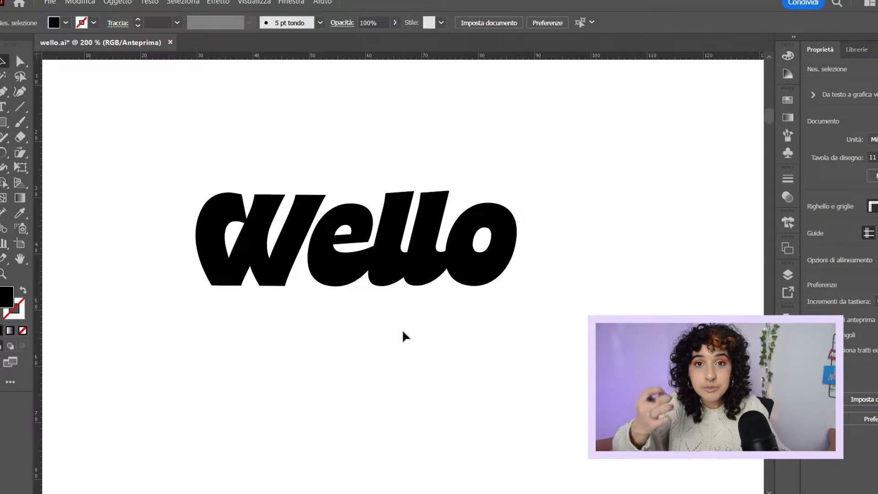
pyautogui.scroll(2, 299, 287)
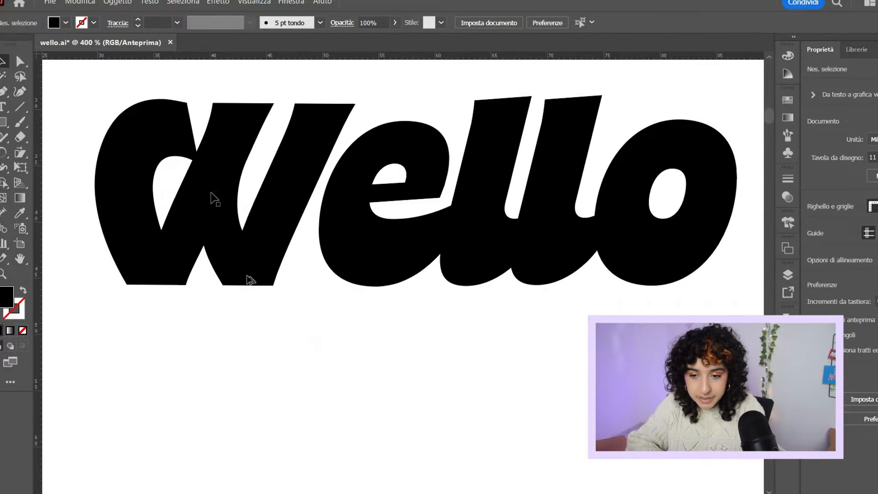
pyautogui.moveTo(251, 279); pyautogui.dragTo(340, 485)
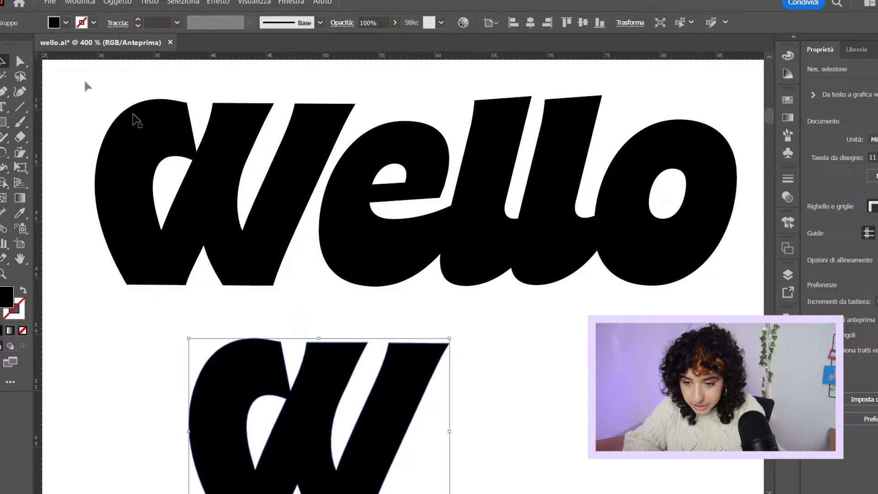
# Erase a strip across the duplicate W with the Eraser and delete everything except its upper curved portion.
pyautogui.scroll(-3, 132, 118)
pyautogui.click(20, 138)
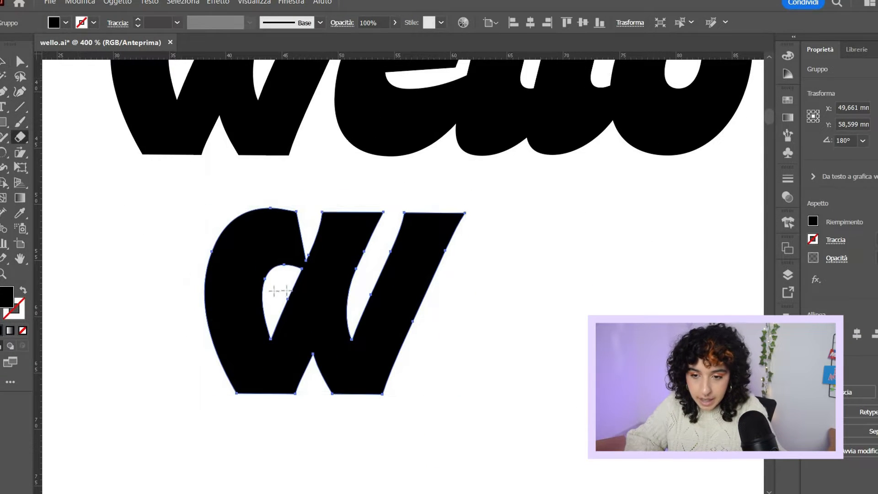
pyautogui.moveTo(205, 289); pyautogui.dragTo(350, 295)
pyautogui.moveTo(358, 228); pyautogui.dragTo(349, 186)
pyautogui.press('a')
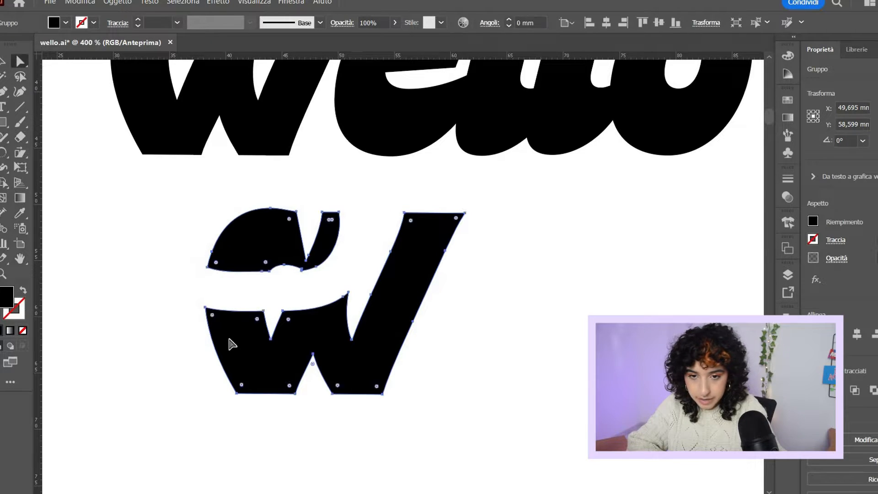
pyautogui.click(229, 339)
pyautogui.press('Delete')
pyautogui.scroll(2, 133, 193)
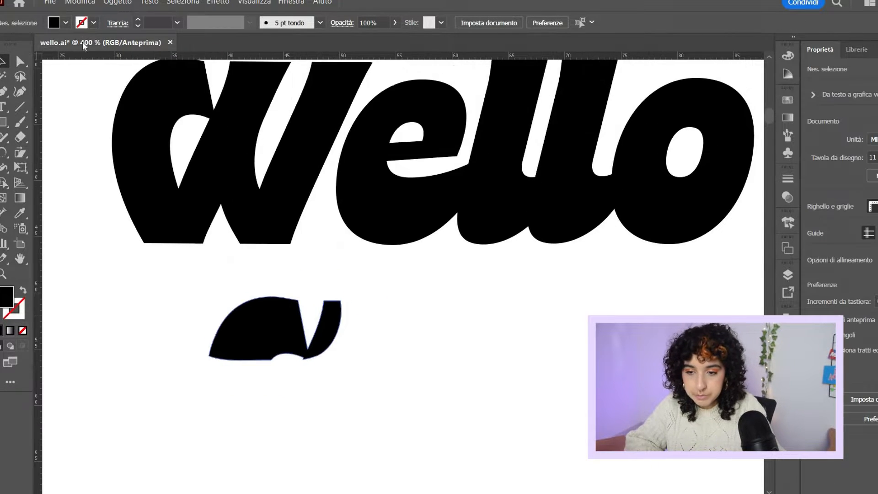
# Fill the remaining piece of the duplicate W with orange.
pyautogui.hotkey('ctrl', 'a')
pyautogui.click(66, 22)
pyautogui.click(113, 51)
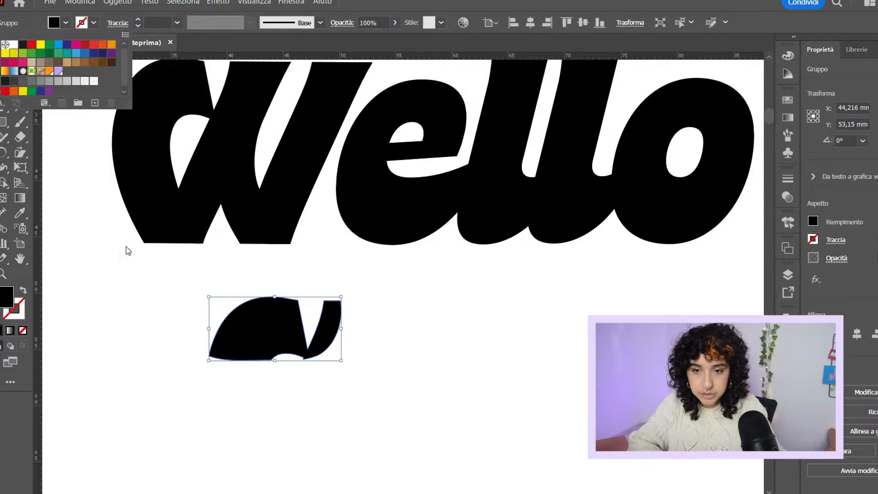
pyautogui.click(358, 288)
pyautogui.click(389, 434)
# Place the orange piece over the top of the W's last stroke, aligned with the two horizontal guides.
pyautogui.scroll(3, 390, 434)
pyautogui.moveTo(278, 442); pyautogui.dragTo(437, 198)
pyautogui.scroll(2, 380, 229)
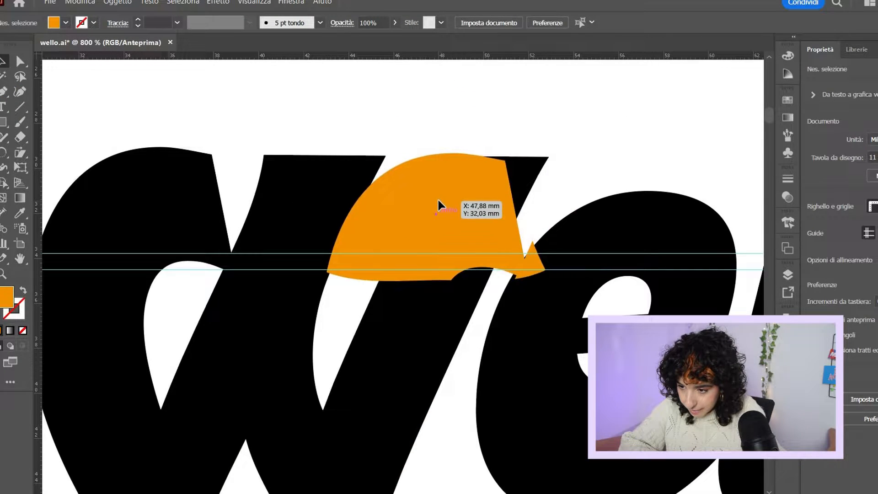
pyautogui.click(614, 158)
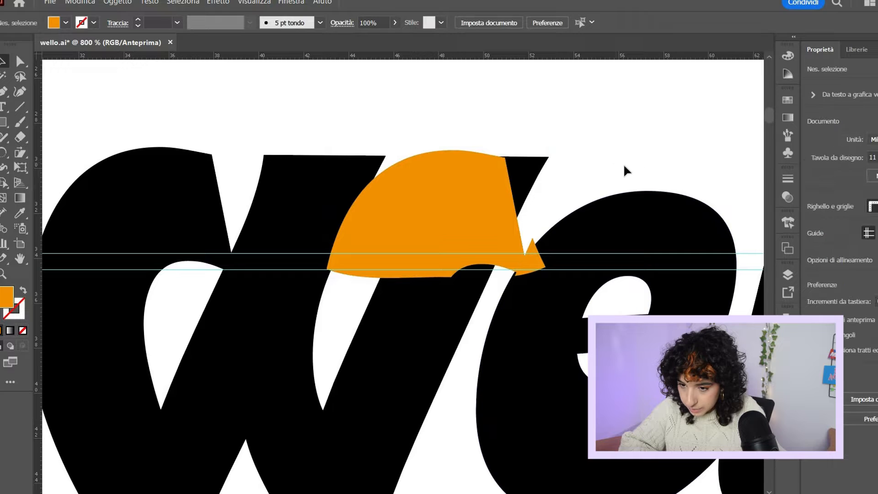
# Trim away the left part of the orange piece and lower the anchor point at its notch slightly.
pyautogui.hscroll(1, 640, 160)
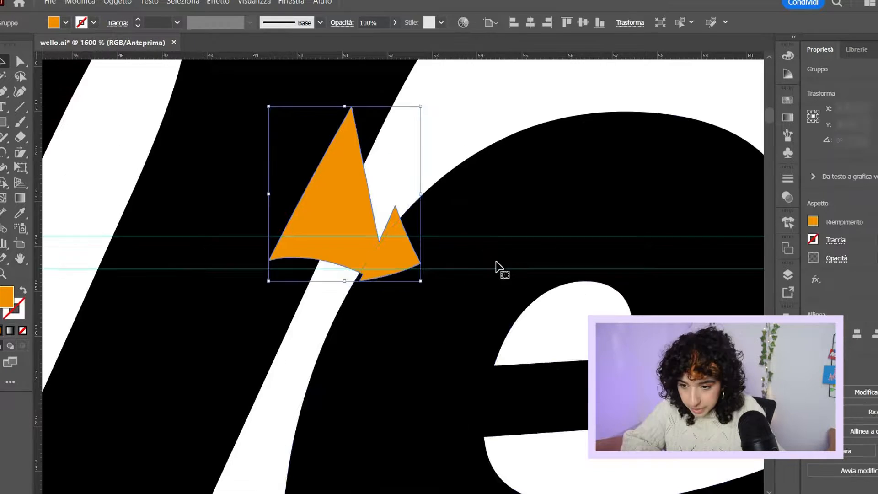
pyautogui.keyDown('shift'); pyautogui.click(496, 267); pyautogui.keyUp('shift')
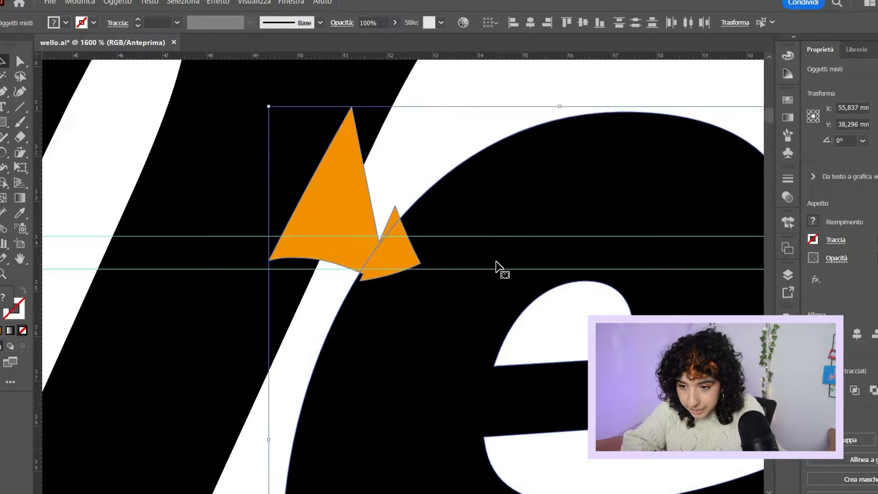
pyautogui.click(412, 120)
pyautogui.hotkey('ctrl', '+')
pyautogui.hotkey('ctrl', '+')
pyautogui.hotkey('ctrl', '+')
pyautogui.press('a')
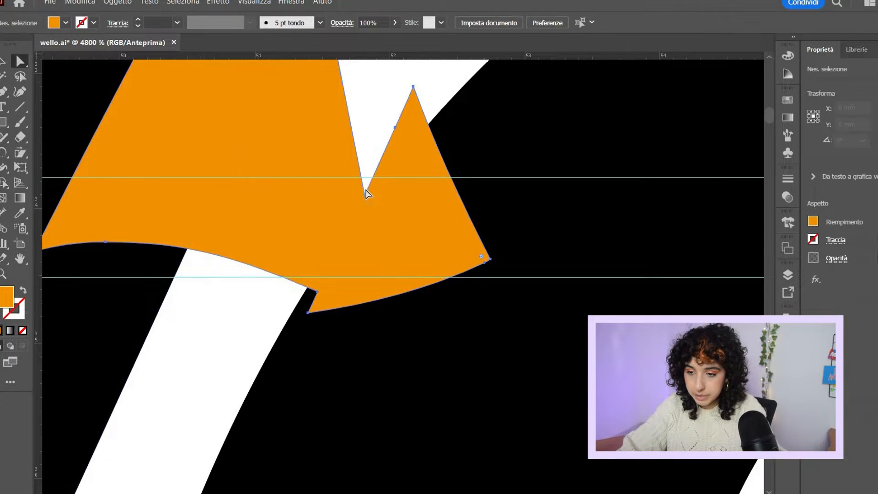
pyautogui.moveTo(366, 195); pyautogui.dragTo(365, 202)
pyautogui.click(374, 89)
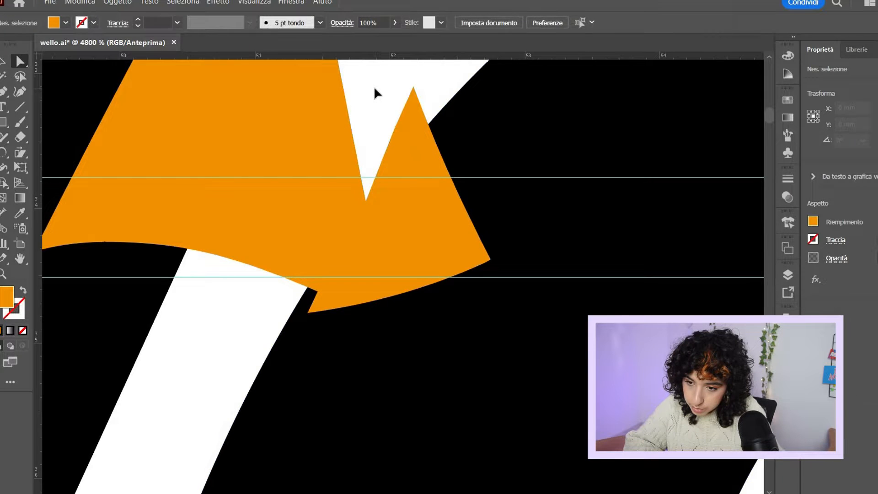
# Merge the orange piece into the W and e with the Shape Builder and remove the parts that stick out.
pyautogui.hotkey('ctrl', '-')
pyautogui.scroll(2, 104, 141)
pyautogui.press('v')
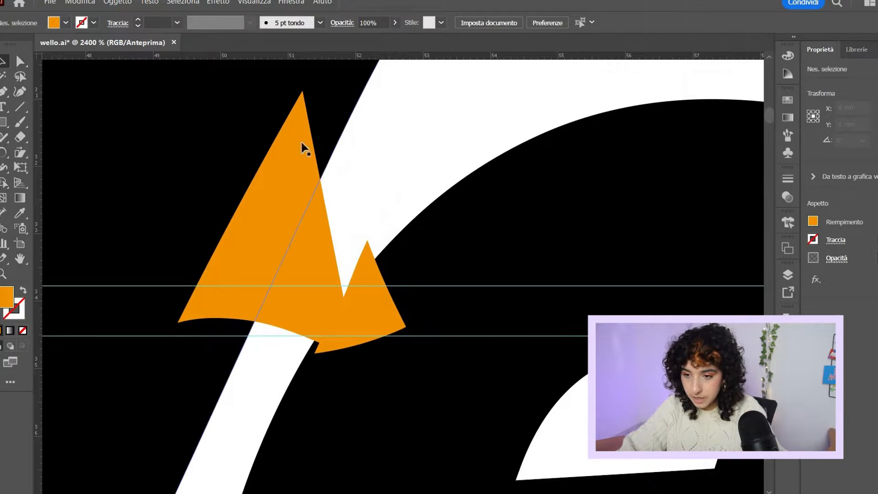
pyautogui.click(373, 289)
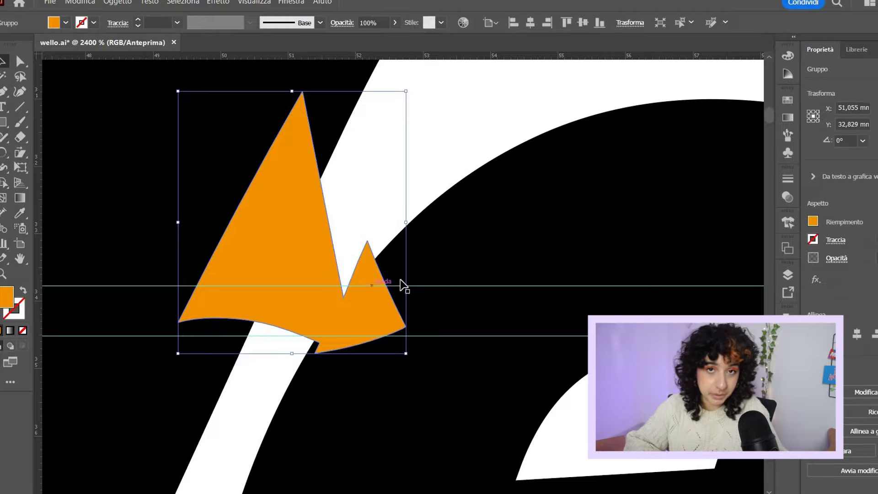
pyautogui.click(378, 161)
pyautogui.click(368, 252)
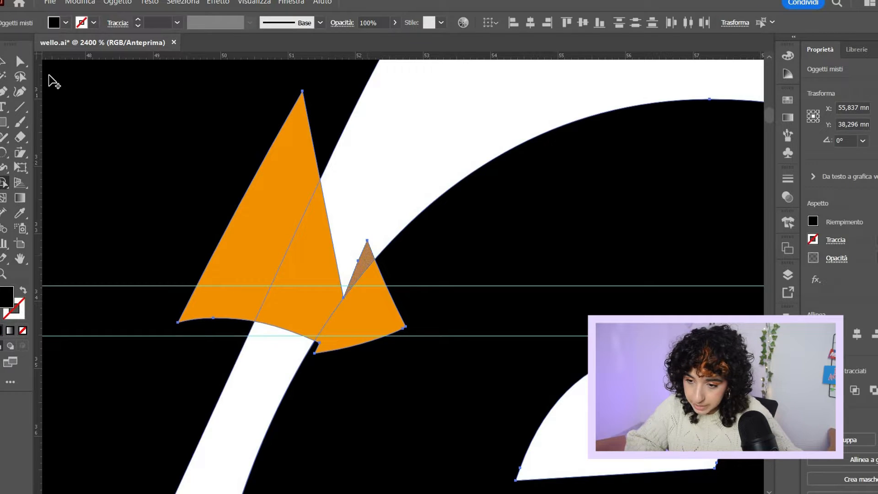
pyautogui.click(20, 61)
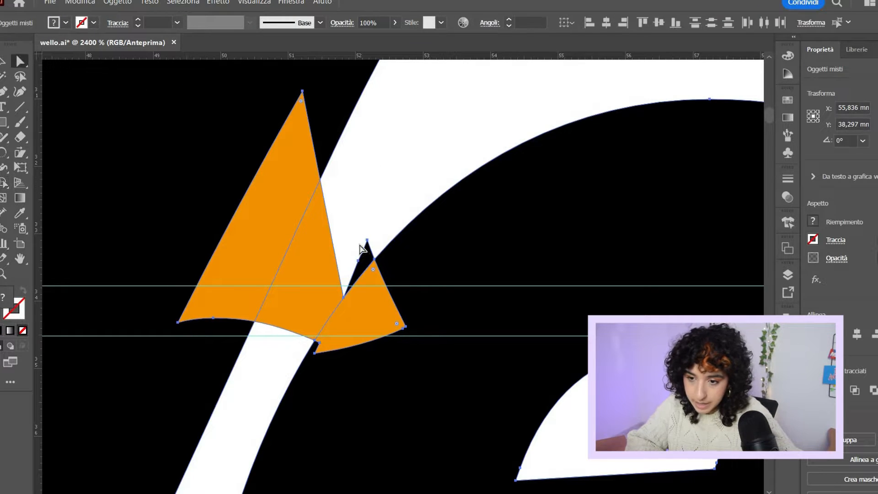
pyautogui.click(383, 177)
pyautogui.hotkey('ctrl', '-')
pyautogui.hotkey('ctrl', '-')
pyautogui.hotkey('ctrl', '-')
pyautogui.hotkey('ctrl', '-')
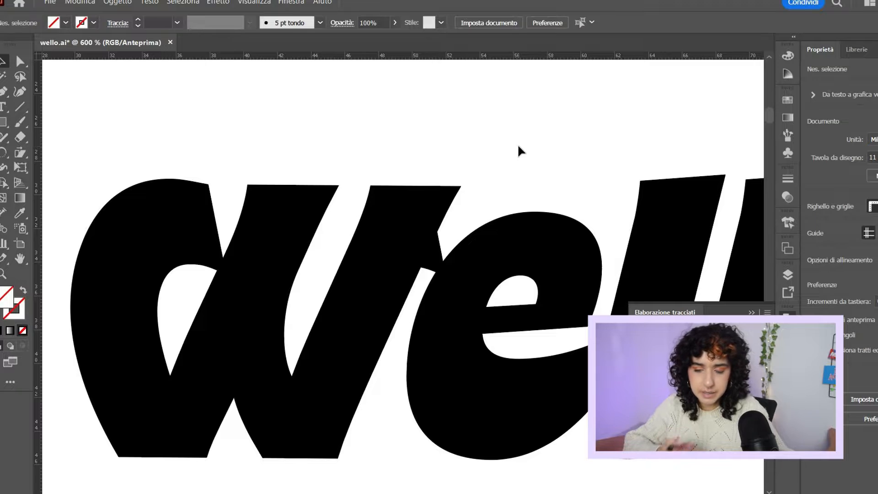
# Round the sharp corner where the W's last stroke meets its connector to the e, with a radius of about 5.28 mm.
pyautogui.hotkey('ctrl', '+')
pyautogui.hotkey('ctrl', '+')
pyautogui.hotkey('ctrl', '+')
pyautogui.scroll(2, 284, 281)
pyautogui.hscroll(2, 285, 280)
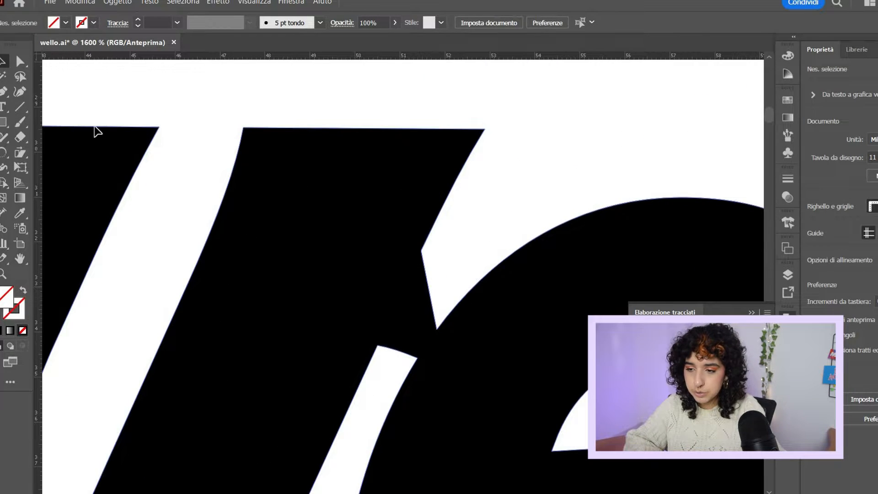
pyautogui.click(94, 130)
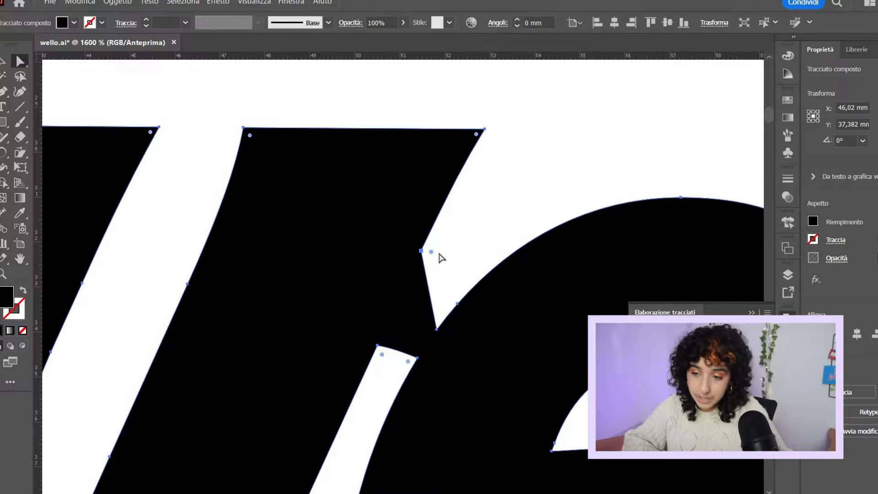
pyautogui.click(421, 251)
pyautogui.moveTo(473, 252); pyautogui.dragTo(595, 157)
pyautogui.click(595, 157)
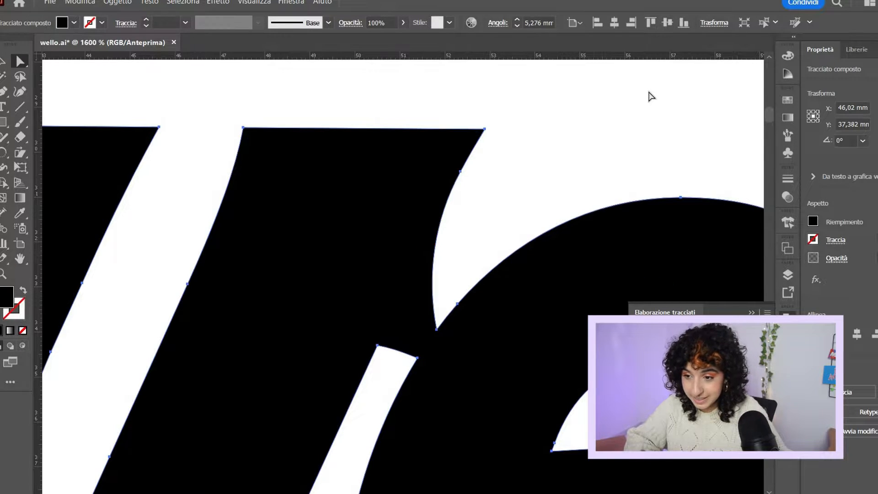
pyautogui.hotkey('ctrl', '-')
pyautogui.hotkey('ctrl', '-')
pyautogui.hotkey('ctrl', '-')
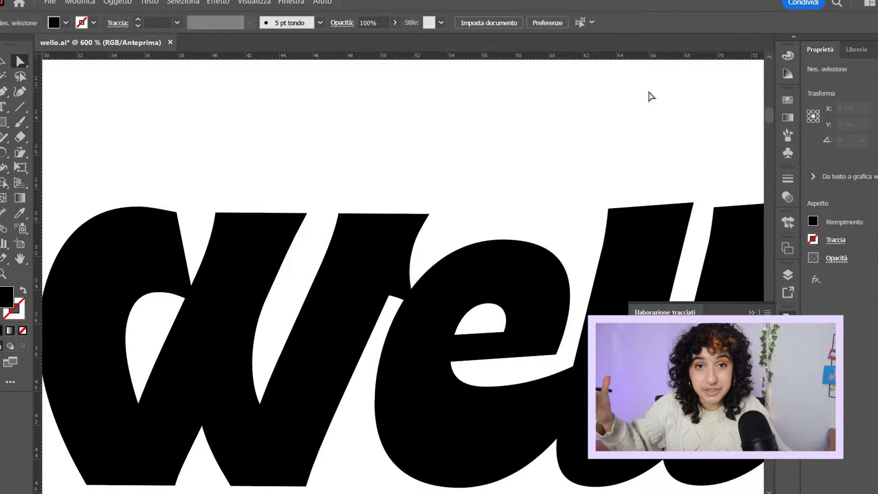
pyautogui.press('v')
pyautogui.hotkey('ctrl', '0')
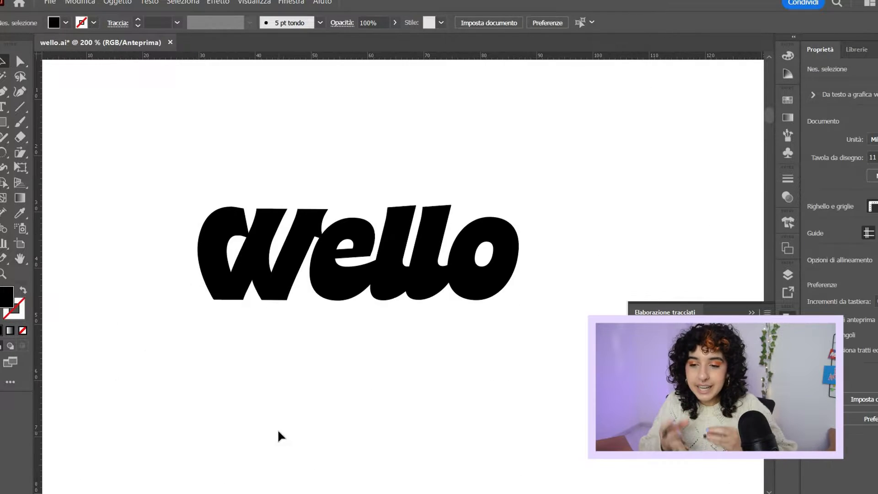
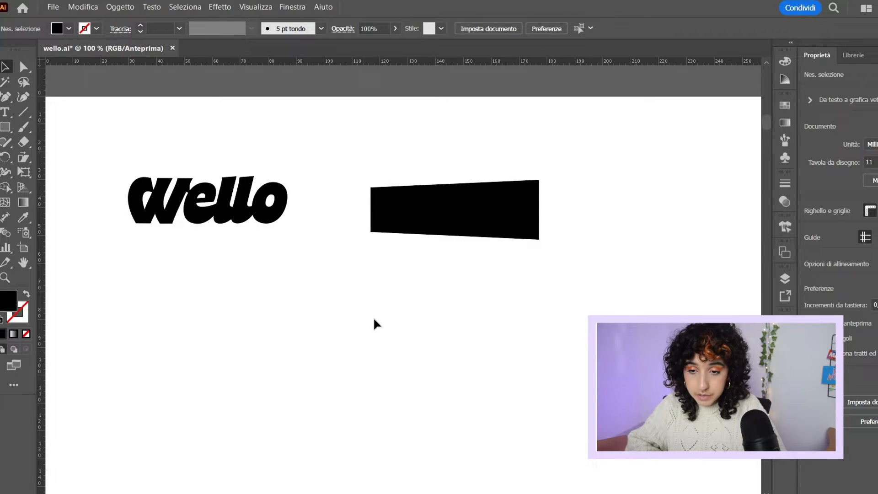
# Duplicate the Wello wordmark into the empty space below the original.
pyautogui.scroll(-1, 249, 195)
pyautogui.hscroll(-1, 249, 196)
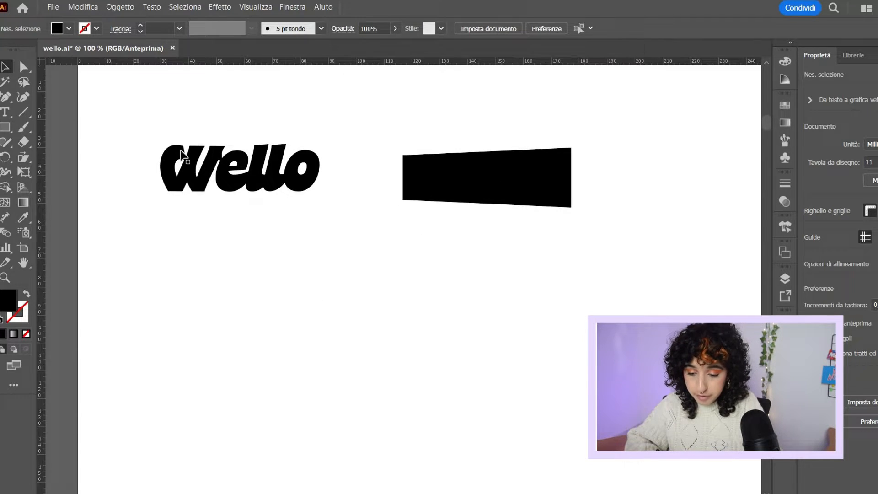
pyautogui.click(280, 191)
pyautogui.moveTo(292, 170); pyautogui.dragTo(355, 308)
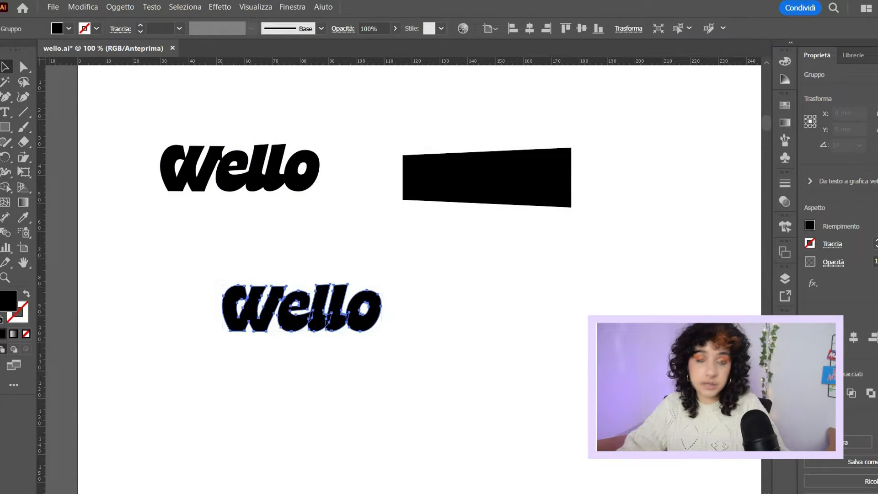
pyautogui.click(434, 391)
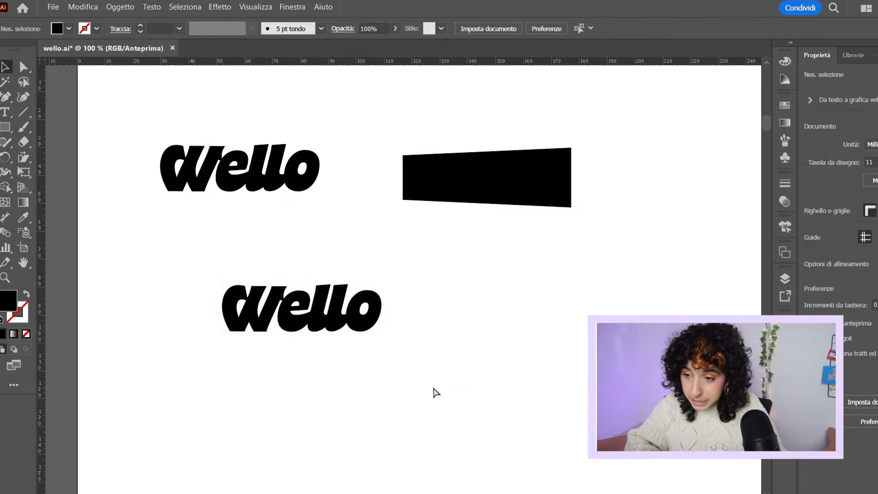
# Place a copy of the black tapered shape over the duplicate wordmark so that it covers the letters.
pyautogui.hotkey('ctrl', '+')
pyautogui.scroll(-1, 576, 142)
pyautogui.hscroll(-2, 576, 142)
pyautogui.click(580, 137)
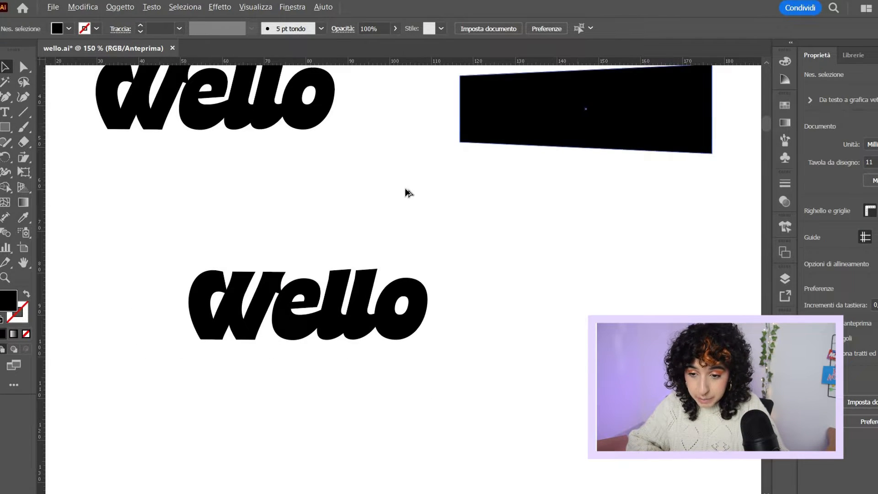
pyautogui.moveTo(623, 119); pyautogui.dragTo(352, 314)
pyautogui.keyDown('shift'); pyautogui.click(352, 314); pyautogui.keyUp('shift')
# Warp the duplicate wordmark into the tapered shape with an envelope distortion made from the top object.
pyautogui.click(179, 166)
pyautogui.moveTo(182, 211); pyautogui.dragTo(383, 387)
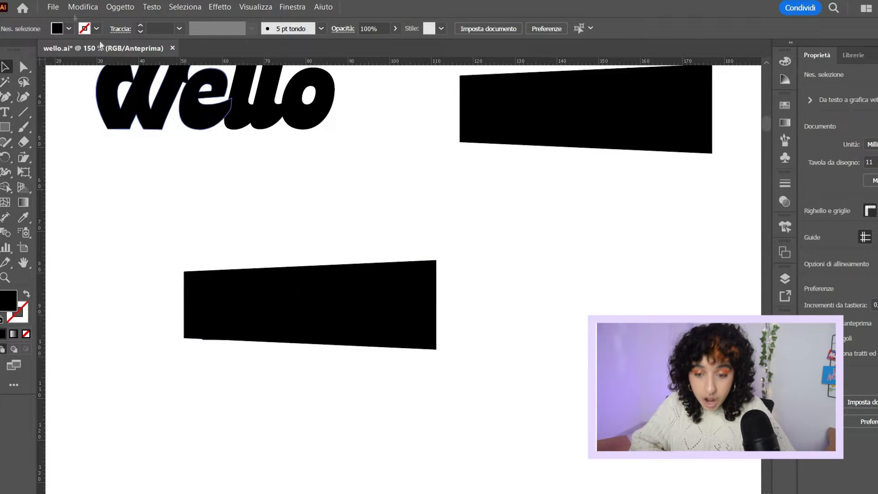
pyautogui.click(122, 12)
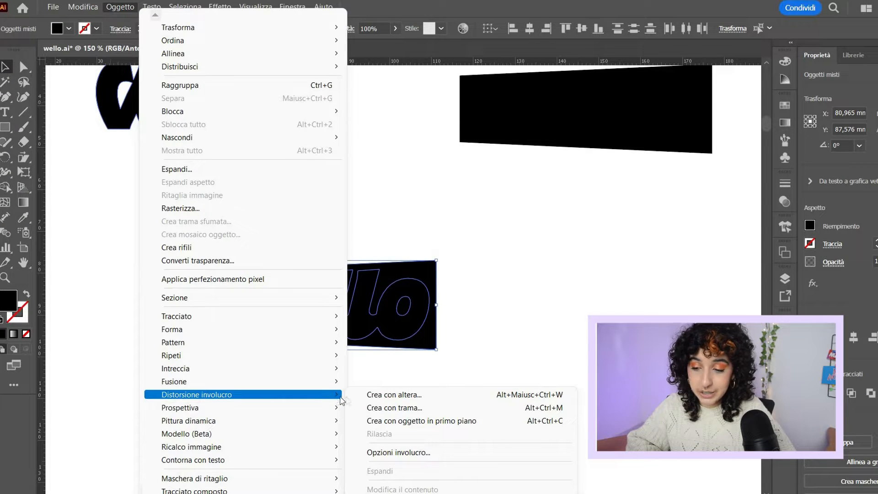
pyautogui.click(387, 427)
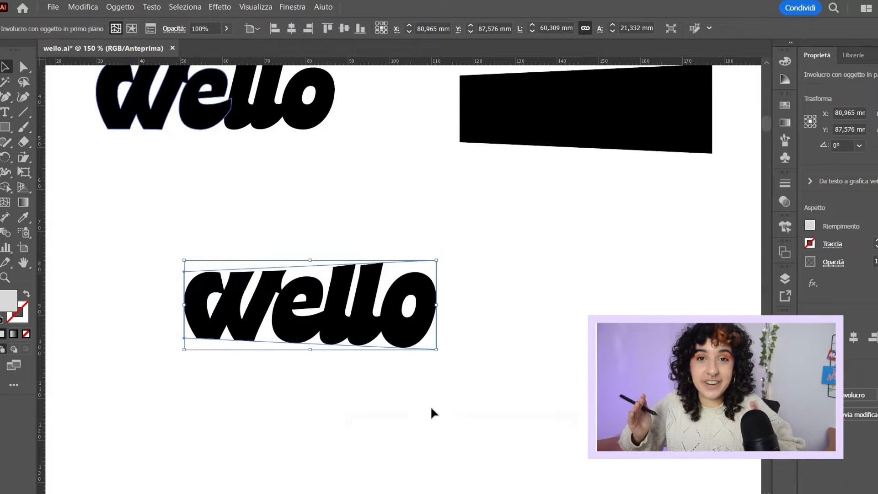
pyautogui.click(415, 429)
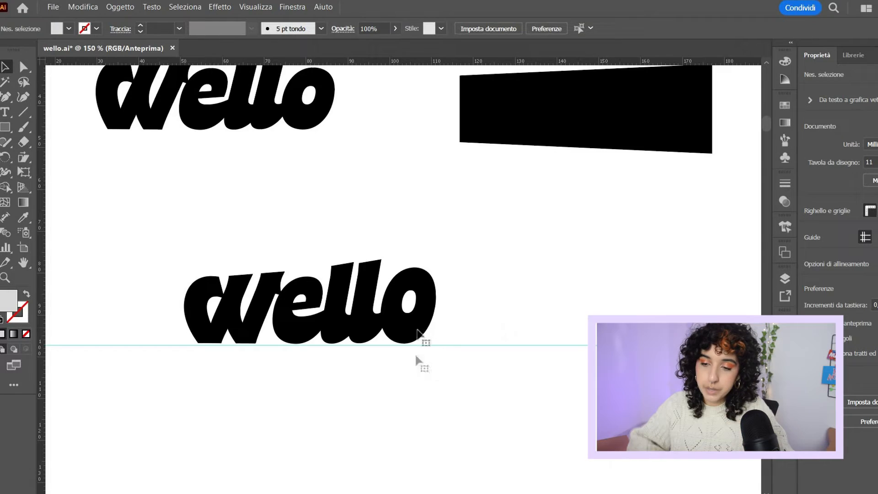
# Enlarge the distorted wordmark while keeping its proportions.
pyautogui.click(415, 339)
pyautogui.moveTo(479, 375); pyautogui.dragTo(445, 349)
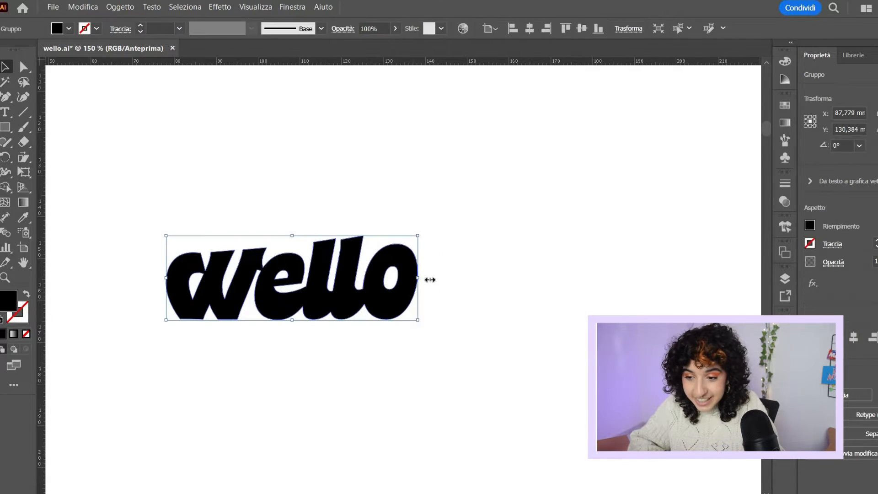
pyautogui.moveTo(430, 279); pyautogui.dragTo(426, 330)
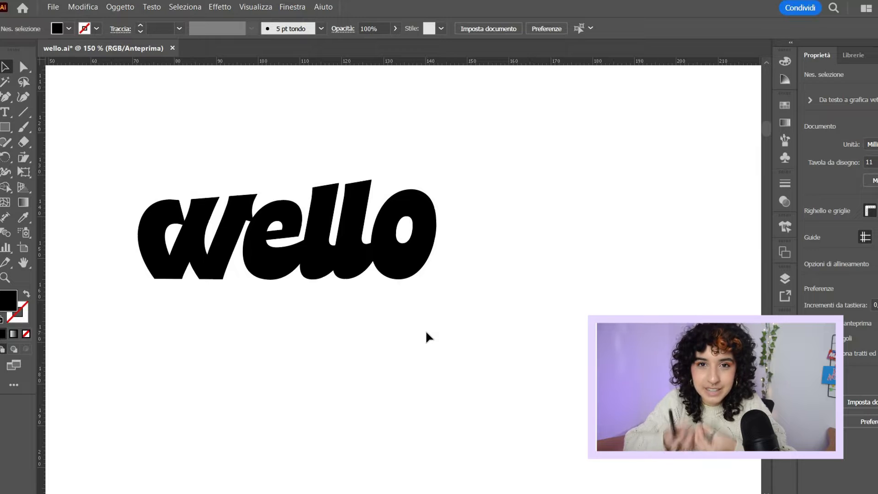
# Examine the separate W mark, the brand fonts, the colour swatches, the wrapper template and the two spoon-like shapes.
pyautogui.hotkey('ctrl', '-')
pyautogui.scroll(-2, 330, 294)
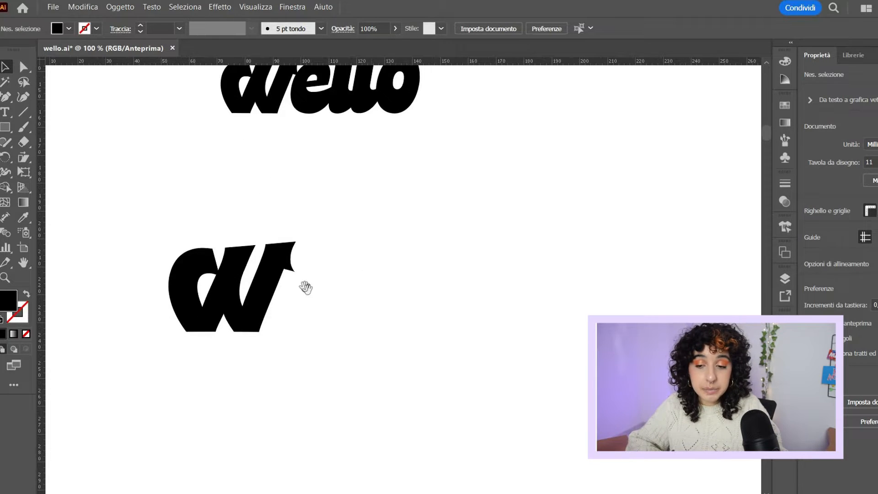
pyautogui.scroll(1, 293, 320)
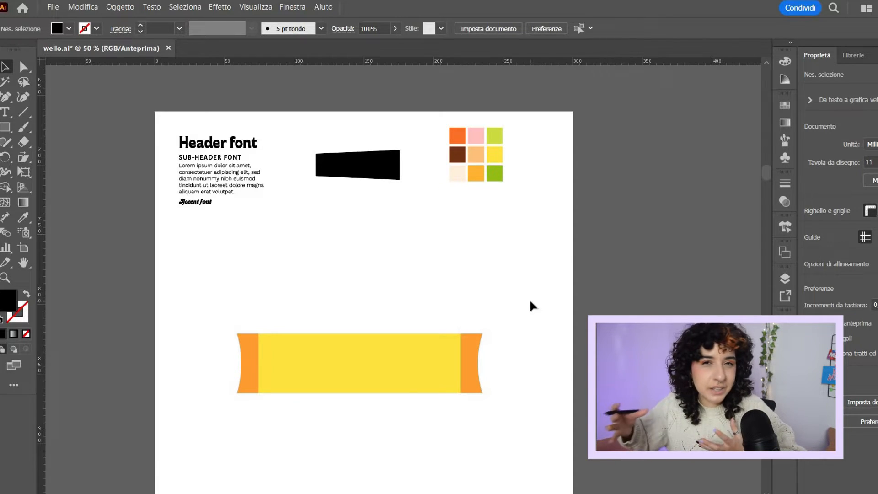
pyautogui.hotkey('ctrl', '1')
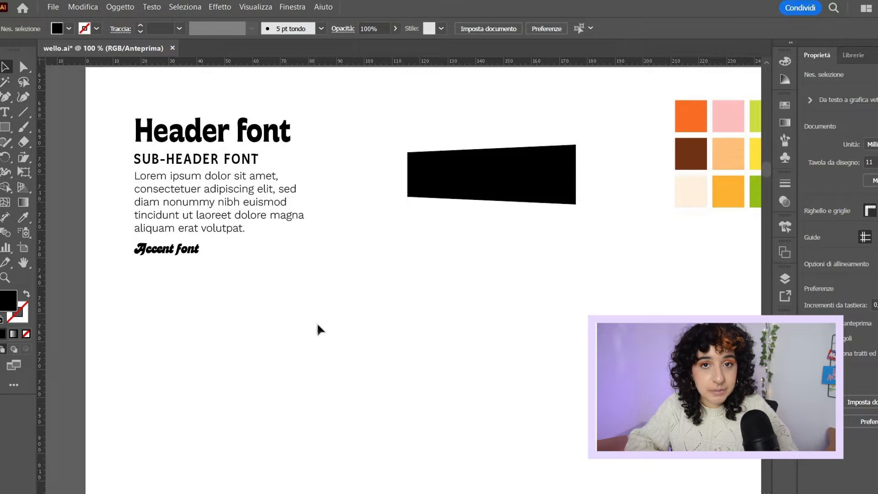
pyautogui.click(153, 130)
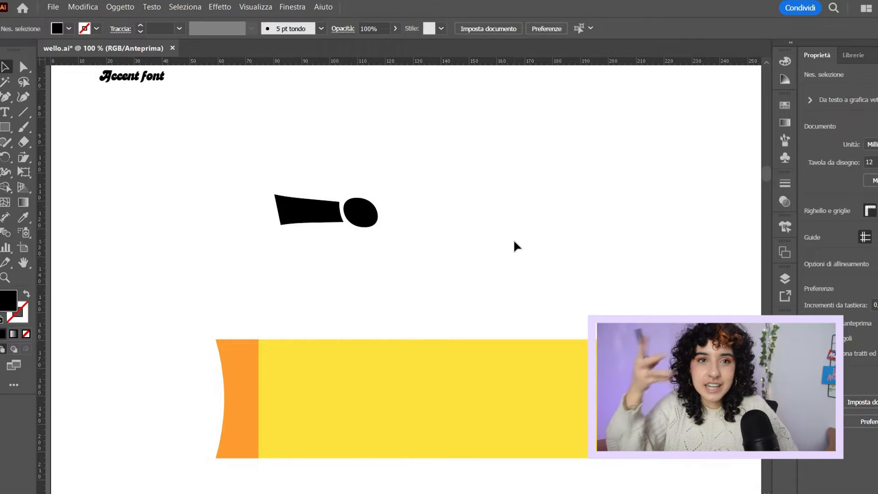
pyautogui.hotkey('ctrl', '+')
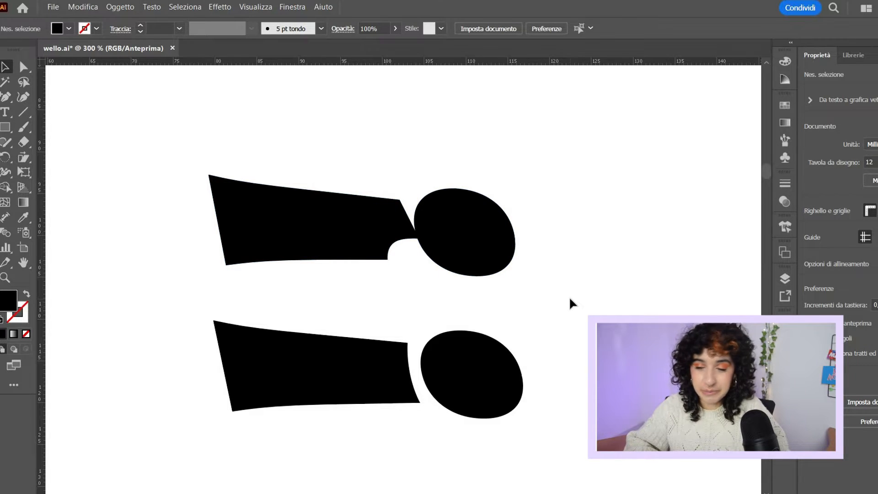
pyautogui.hotkey('ctrl', '-')
pyautogui.hotkey('ctrl', '-')
pyautogui.hotkey('ctrl', '-')
pyautogui.hotkey('ctrl', '-')
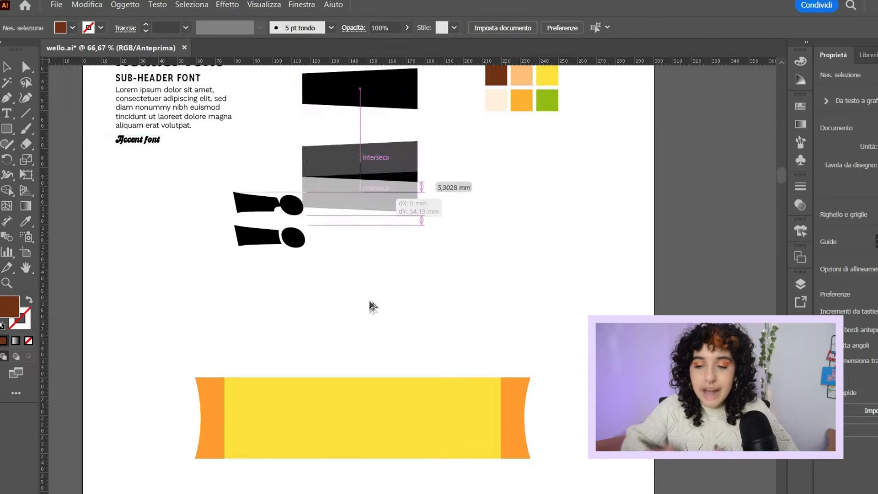
# Place a copy of the black tapered shape in the empty space above the yellow wrapper.
pyautogui.moveTo(373, 306); pyautogui.dragTo(372, 314)
pyautogui.hscroll(-1, 443, 211)
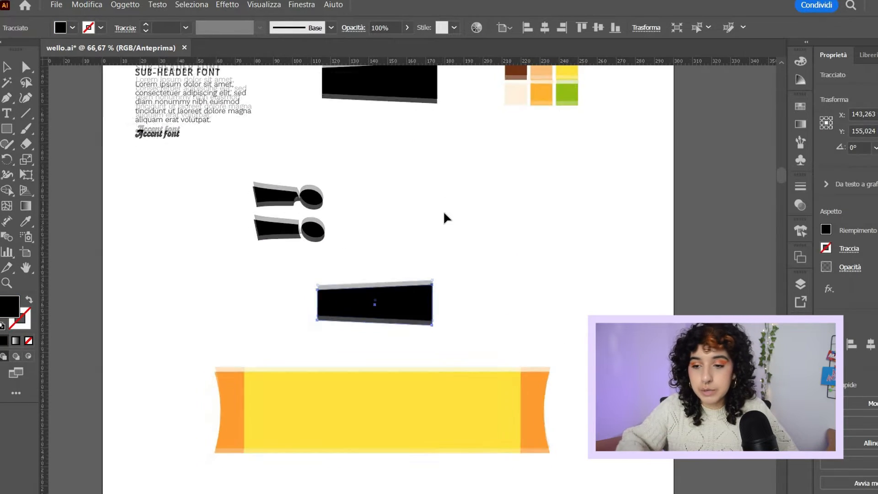
pyautogui.click(442, 210)
# Apply the Pucker & Bloat effect to the copied tapered shape with a slight pucker.
pyautogui.hotkey('ctrl', '+')
pyautogui.hotkey('ctrl', '+')
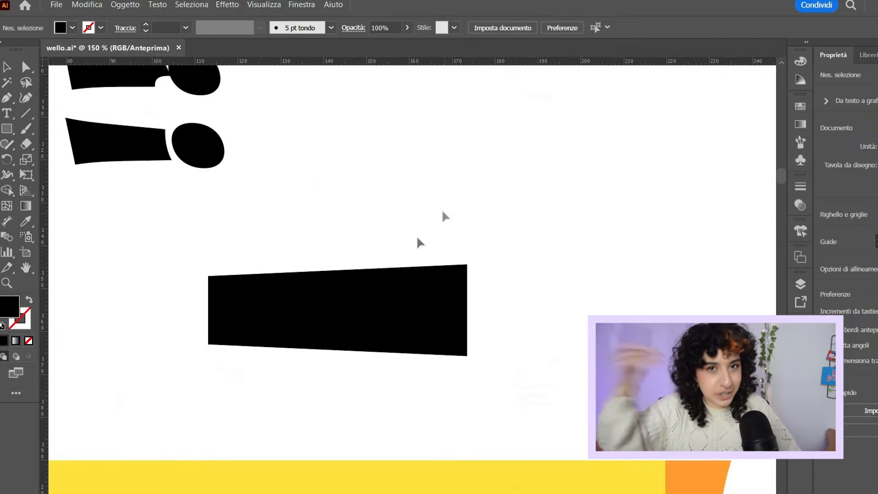
pyautogui.click(421, 274)
pyautogui.click(226, 5)
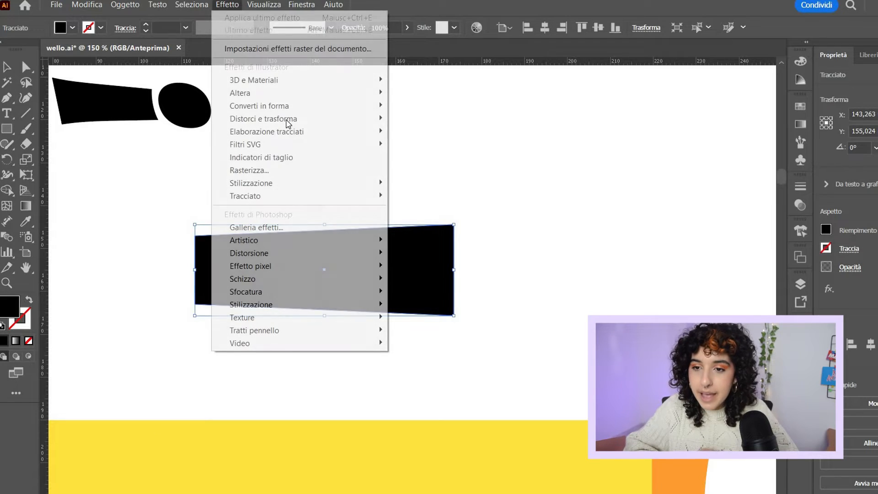
pyautogui.moveTo(382, 118)
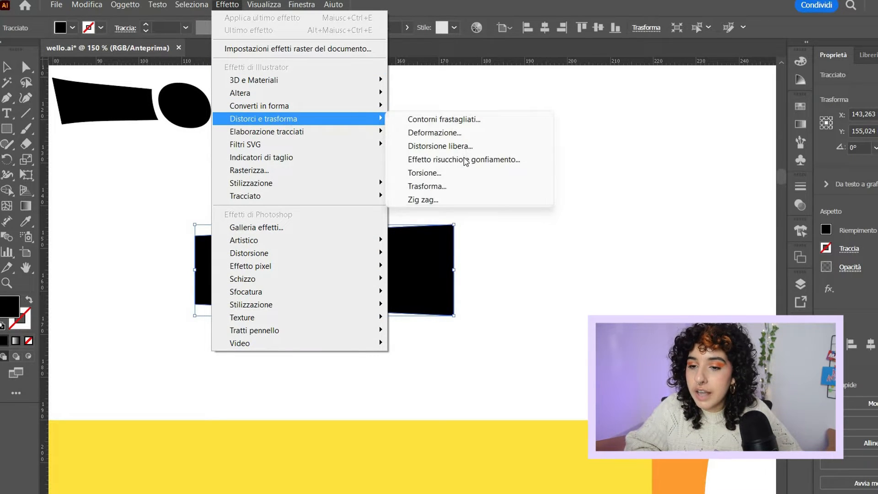
pyautogui.click(453, 163)
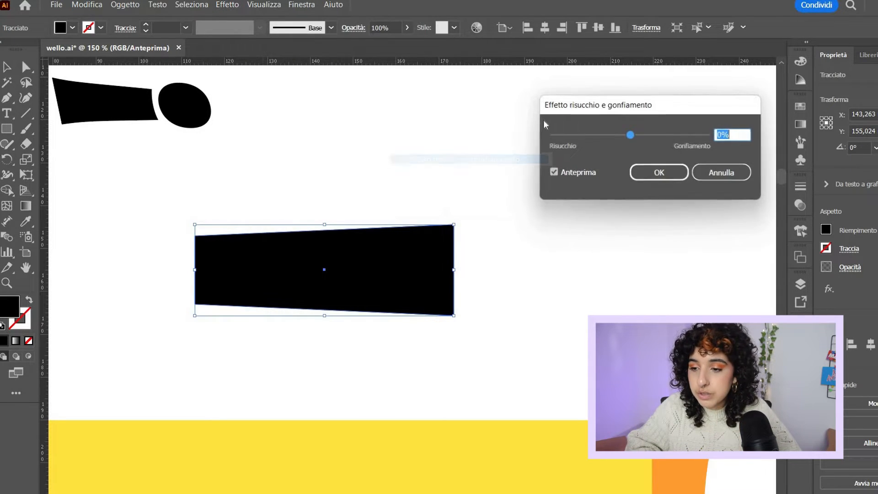
pyautogui.moveTo(635, 136); pyautogui.dragTo(622, 136)
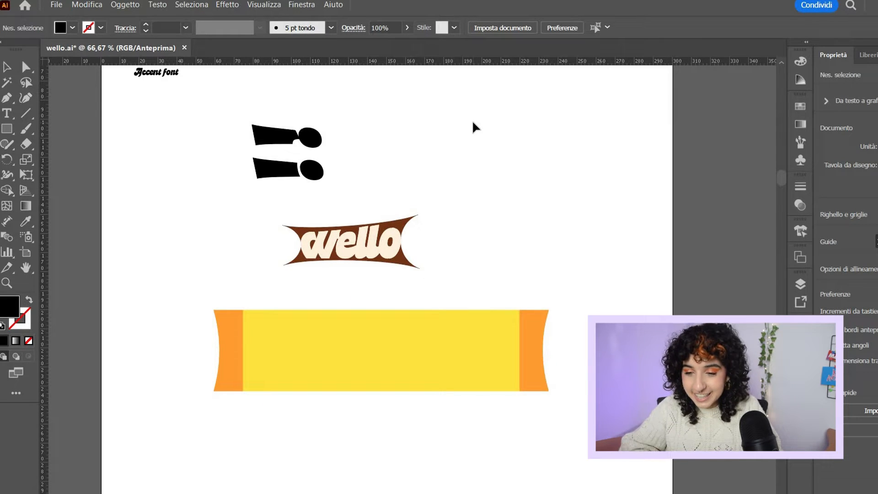
# Move the brown and cream Wello logo onto the yellow wrapper and enlarge it to fill the wrapper's height.
pyautogui.hotkey('ctrl', '+')
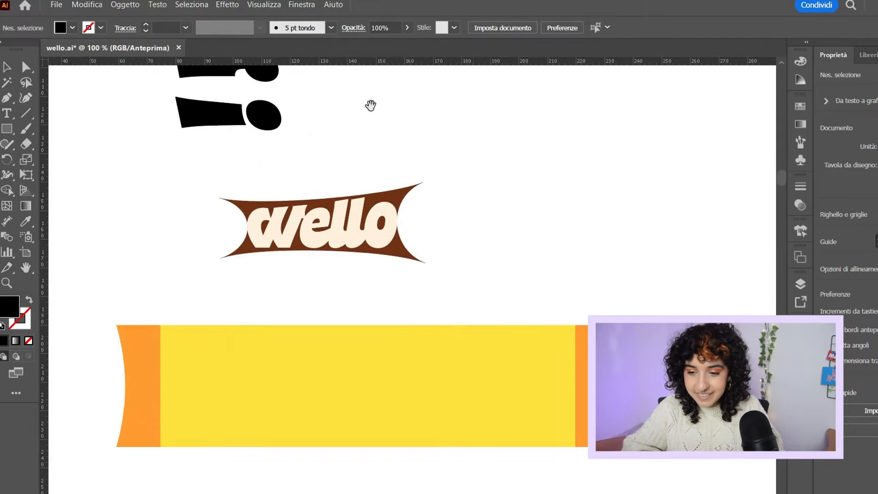
pyautogui.moveTo(433, 124); pyautogui.dragTo(427, 77)
pyautogui.moveTo(286, 179); pyautogui.dragTo(289, 399)
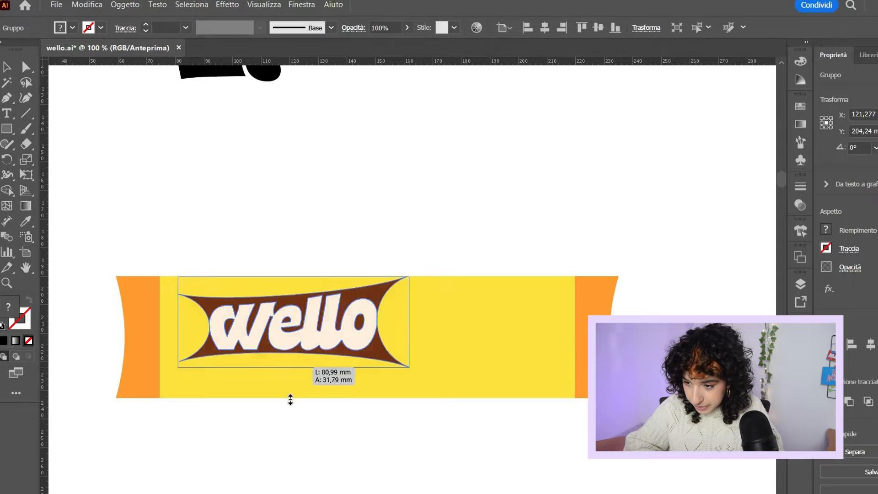
pyautogui.moveTo(290, 399); pyautogui.dragTo(290, 401)
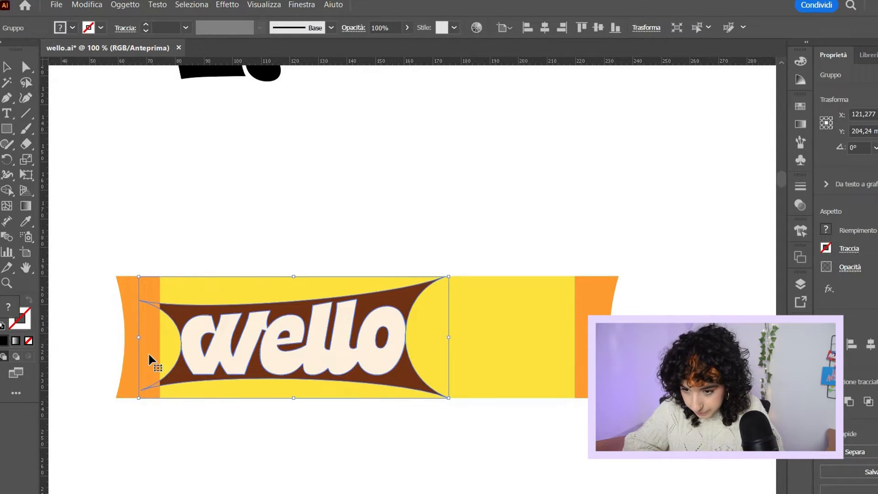
# Paste the oval beside the logo on the wrapper, rotate it to about 130° and fill it with the logo's brown.
pyautogui.hotkey('ctrl', '-')
pyautogui.hotkey('ctrl', 'v')
pyautogui.moveTo(442, 389); pyautogui.dragTo(482, 344)
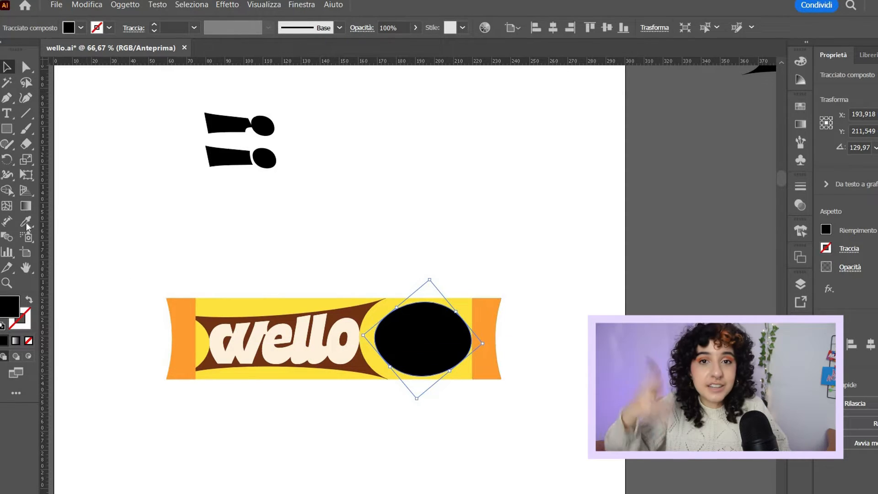
pyautogui.press('i')
pyautogui.click(366, 315)
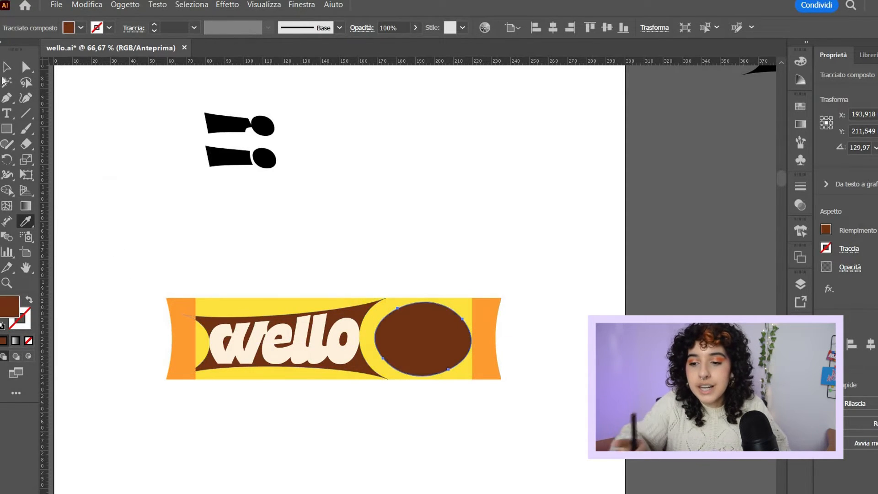
pyautogui.press('v')
pyautogui.click(458, 392)
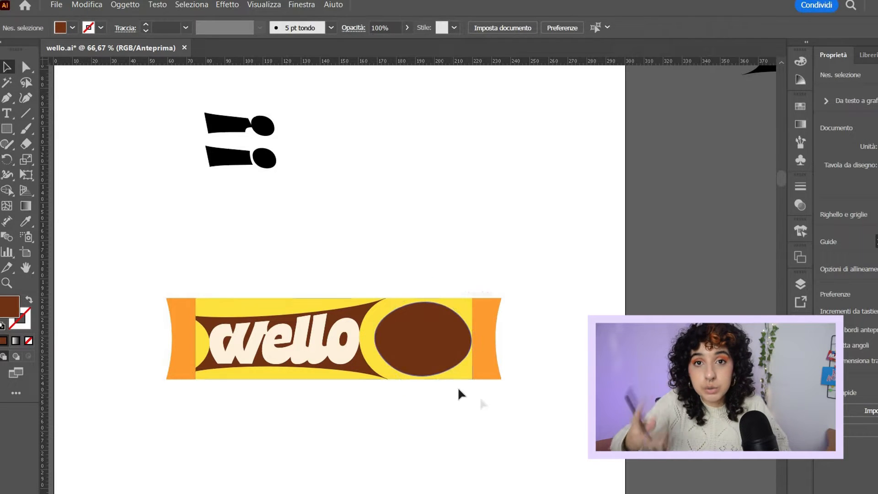
pyautogui.click(418, 371)
pyautogui.moveTo(422, 404); pyautogui.dragTo(435, 427)
pyautogui.click(434, 430)
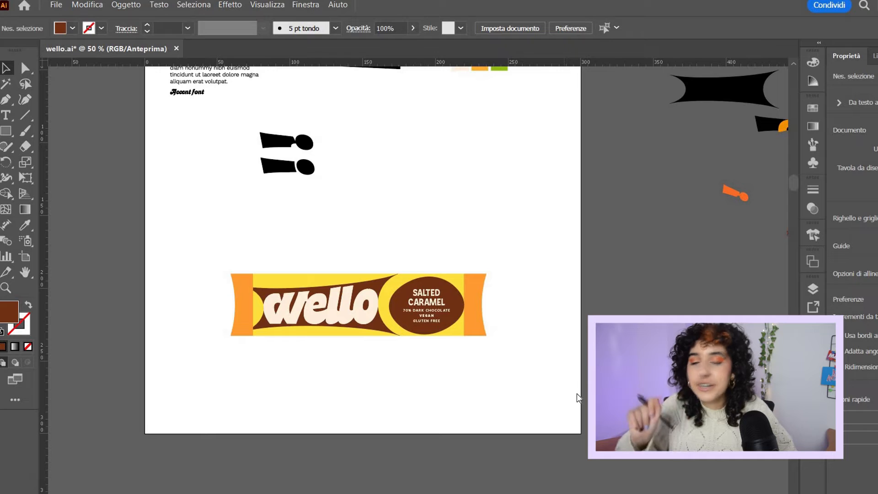